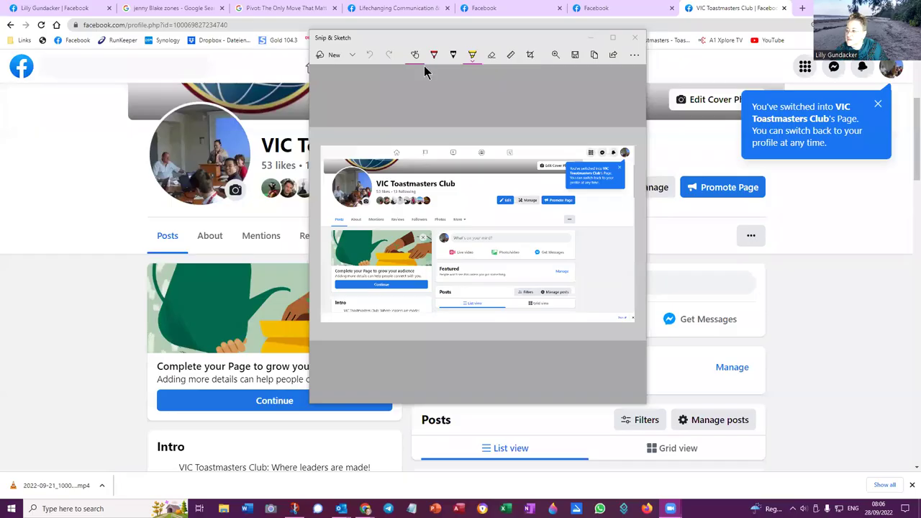
{"action": "left_click", "coordinate": [571, 58]}
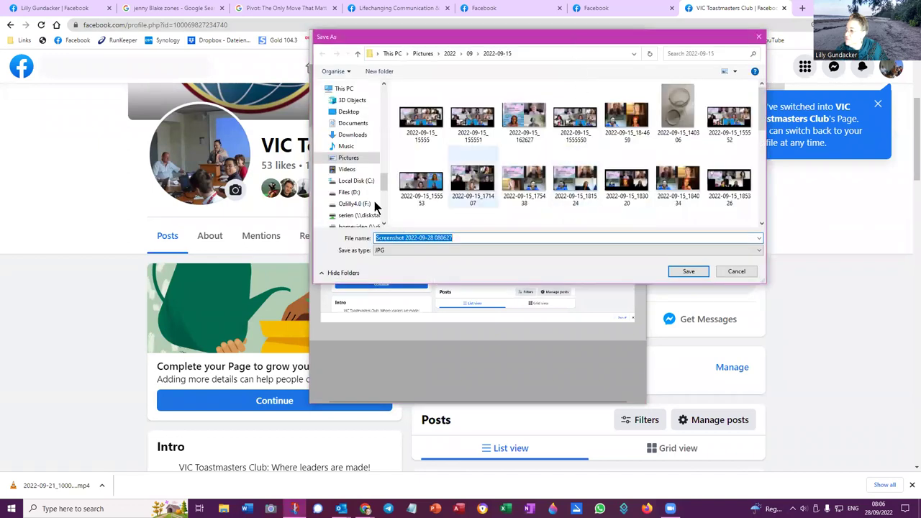
{"action": "left_click_drag", "start_coordinate": [405, 238], "coordinate": [342, 247]}
{"action": "key", "text": "BackSpace"}
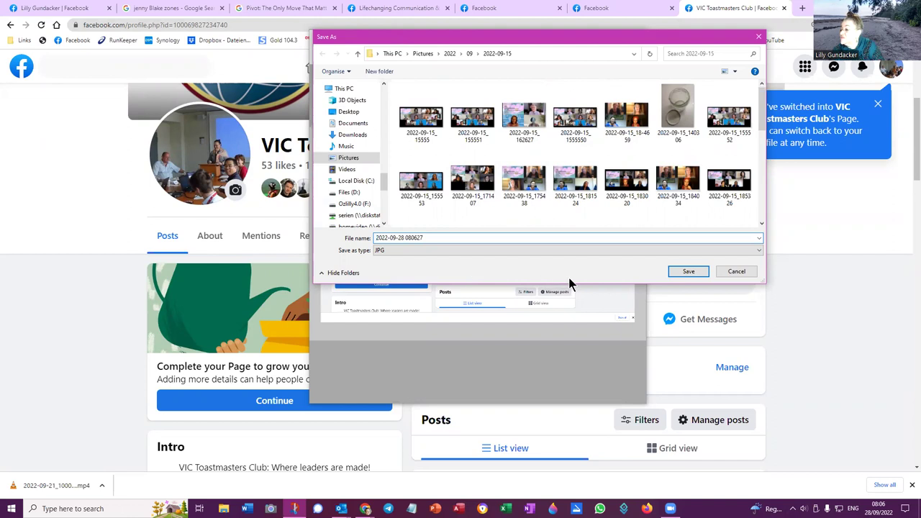
{"action": "left_click", "coordinate": [689, 271]}
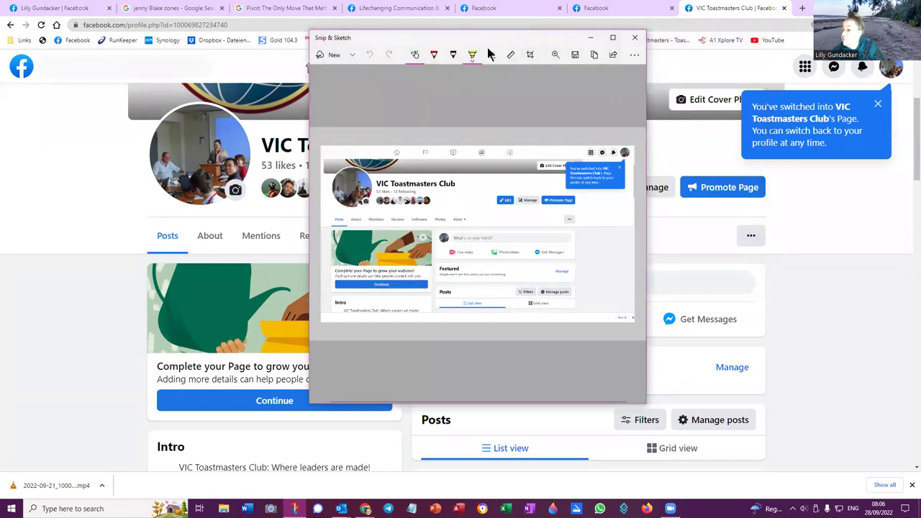
{"action": "key", "text": "alt+F4"}
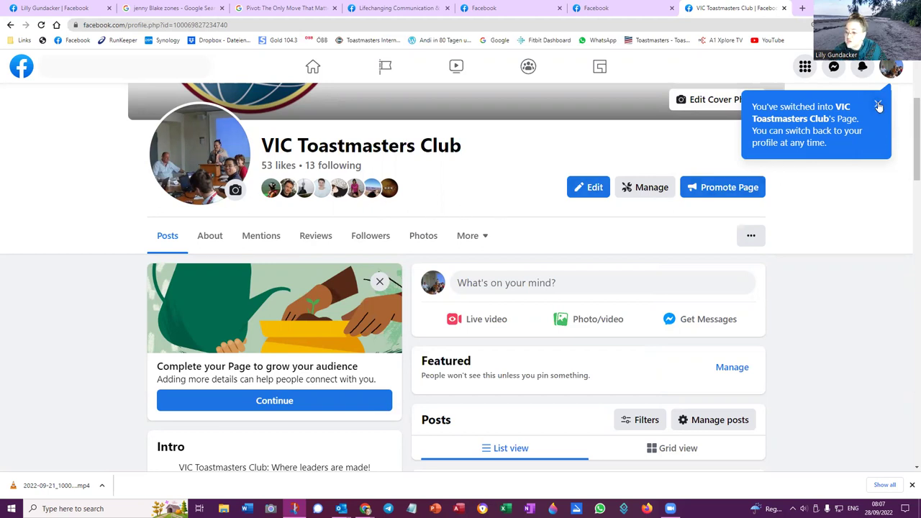
Dismiss the 'You've switched into' notice for the VIC Toastmasters Club Page.
{"action": "left_click", "coordinate": [878, 105]}
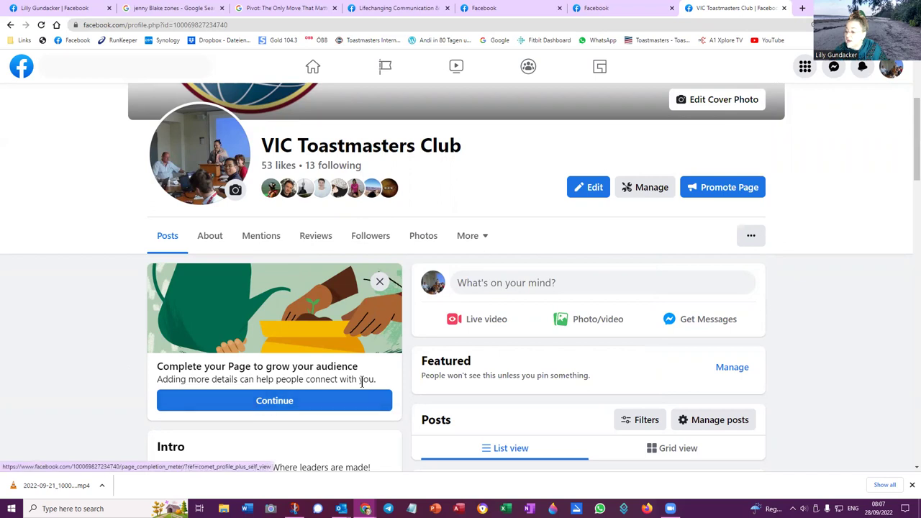
Continue from the 'Complete your Page' card to reach the completion checklist and welcome tour offer.
{"action": "left_click", "coordinate": [261, 401]}
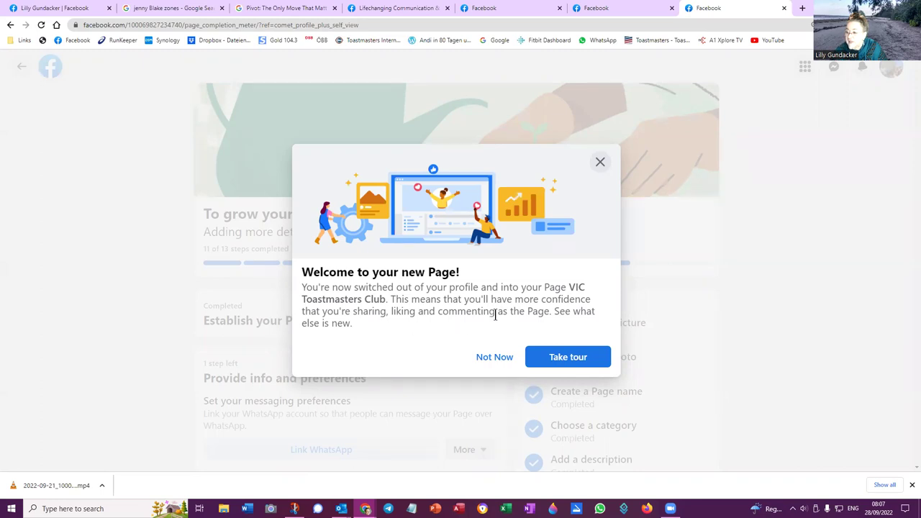
Take the Page tour, advance through both tips including the Feed, and finish it.
{"action": "left_click", "coordinate": [568, 357]}
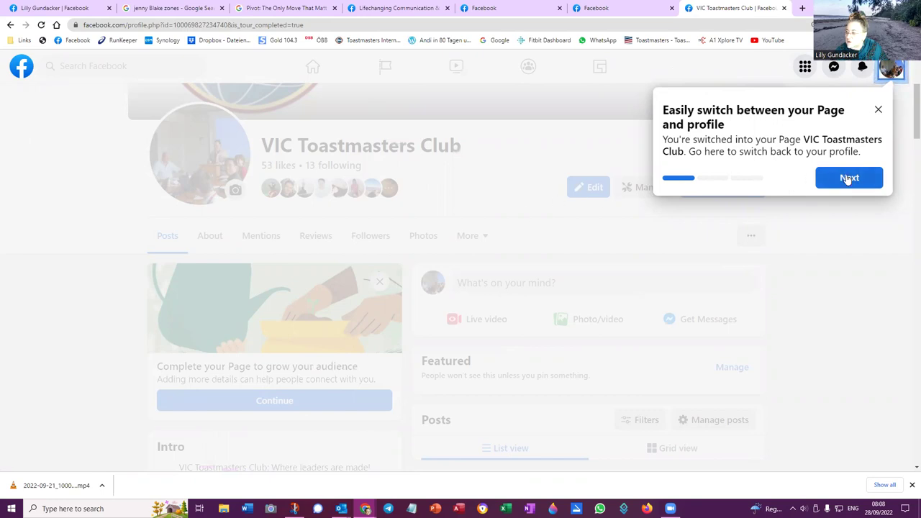
{"action": "left_click", "coordinate": [848, 178]}
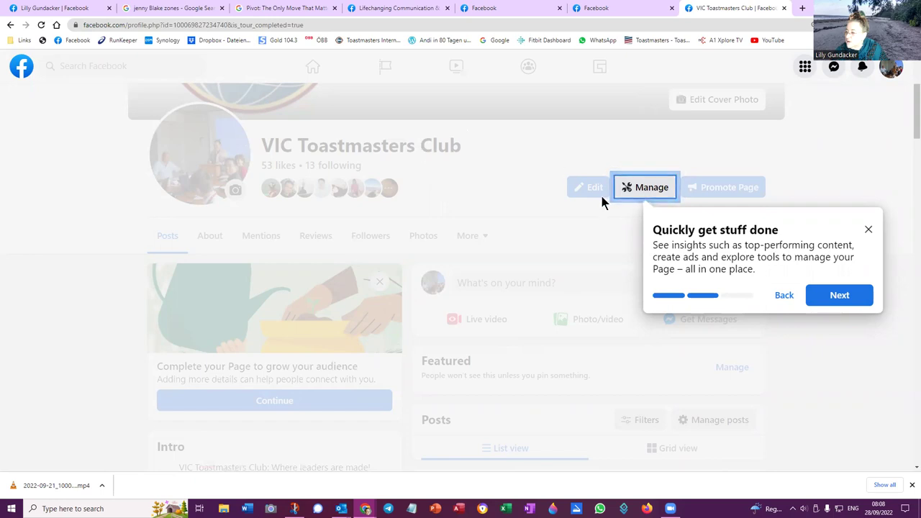
{"action": "left_click", "coordinate": [850, 295]}
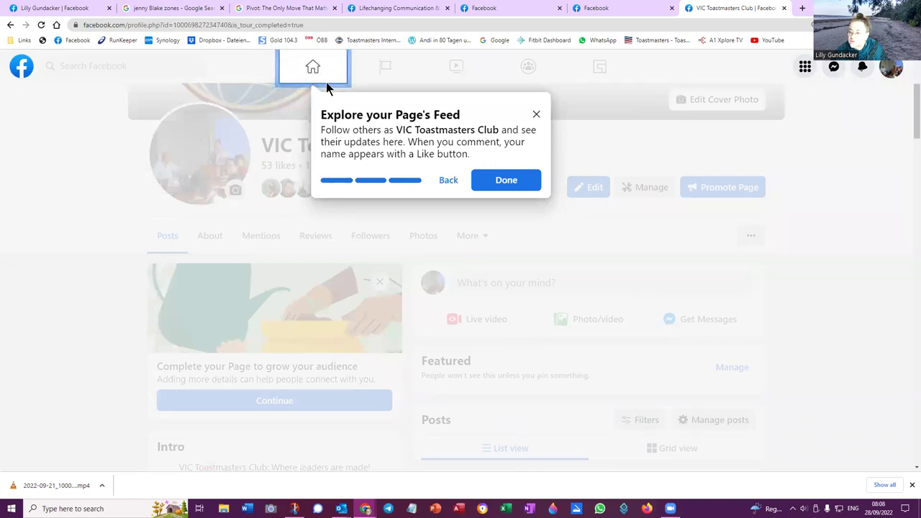
{"action": "left_click", "coordinate": [507, 181]}
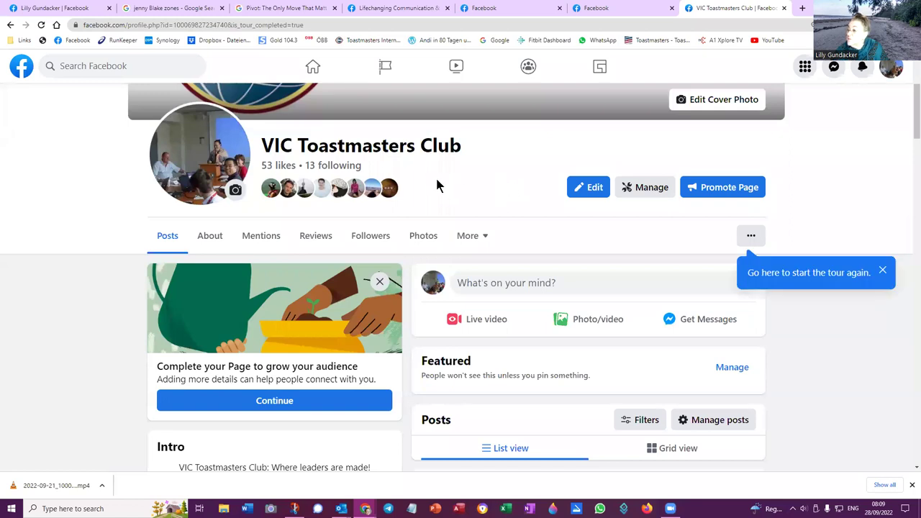
Glance at the More sections list, then open About and scroll through contact and basic info.
{"action": "left_click", "coordinate": [475, 238]}
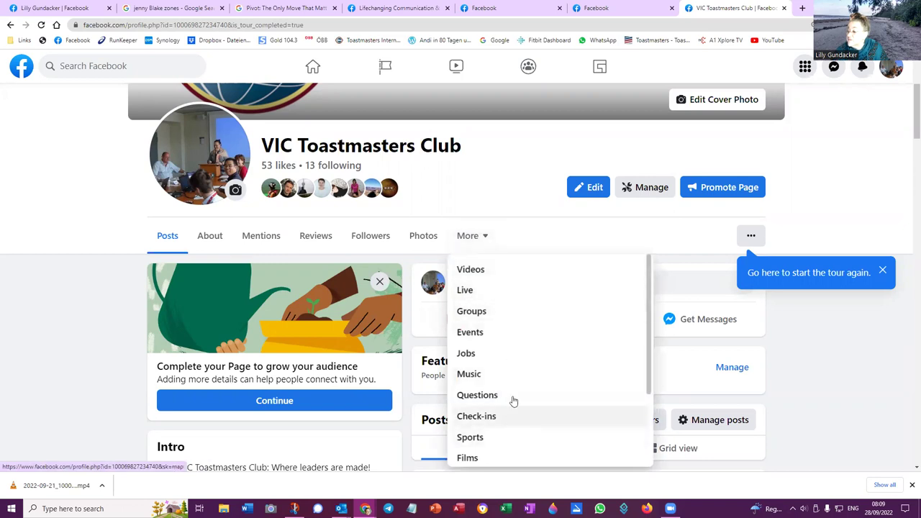
{"action": "left_click", "coordinate": [513, 240]}
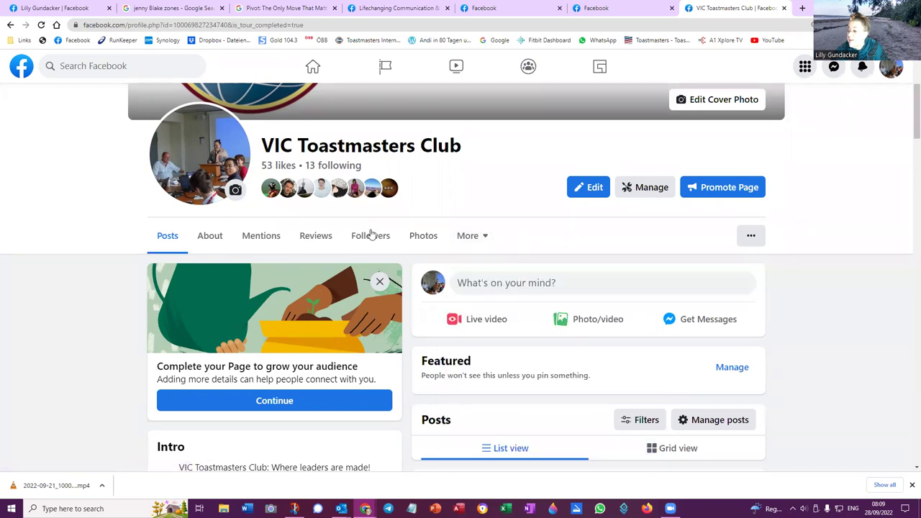
{"action": "left_click", "coordinate": [208, 238]}
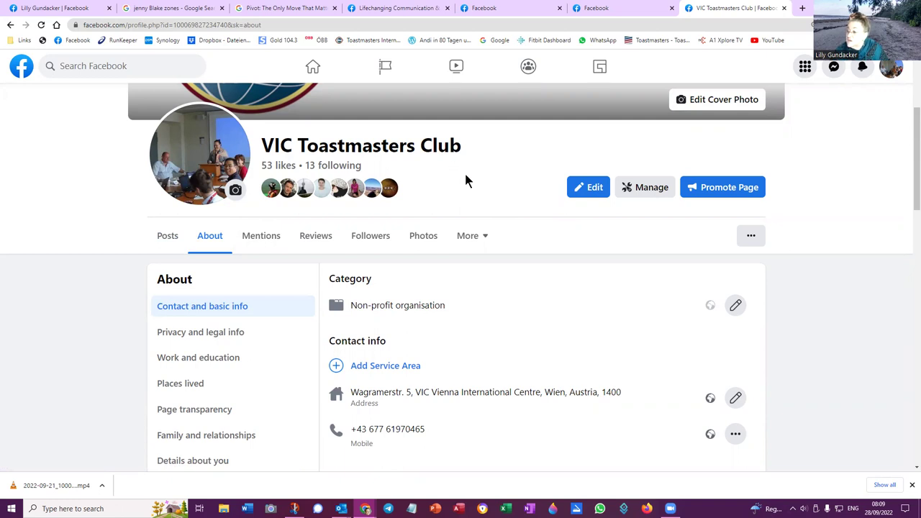
{"action": "scroll", "coordinate": [267, 348], "scroll_direction": "down", "scroll_amount": 2}
{"action": "scroll", "coordinate": [267, 348], "scroll_direction": "down", "scroll_amount": 1}
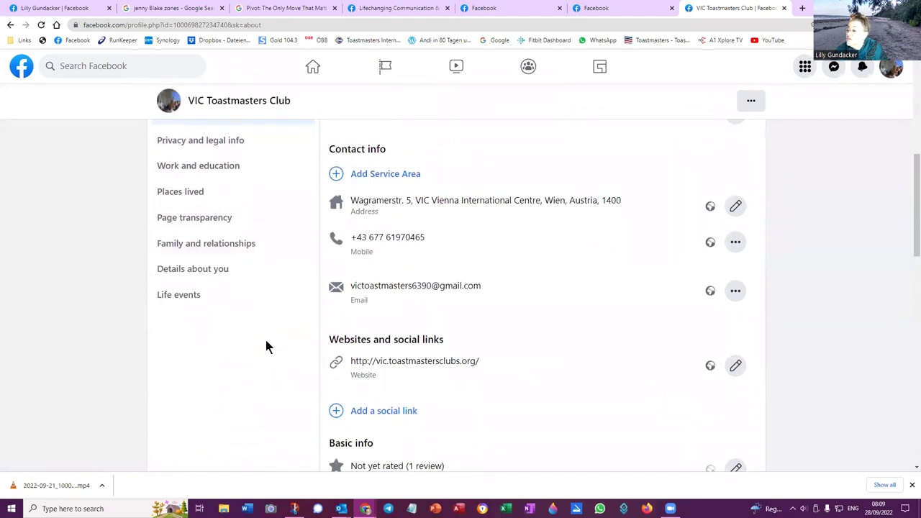
{"action": "scroll", "coordinate": [266, 340], "scroll_direction": "up", "scroll_amount": 3}
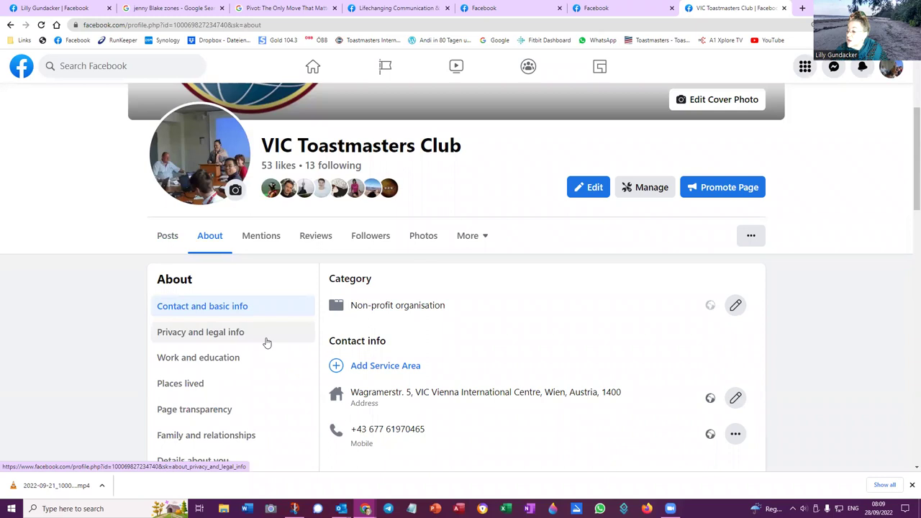
{"action": "scroll", "coordinate": [266, 342], "scroll_direction": "down", "scroll_amount": 2}
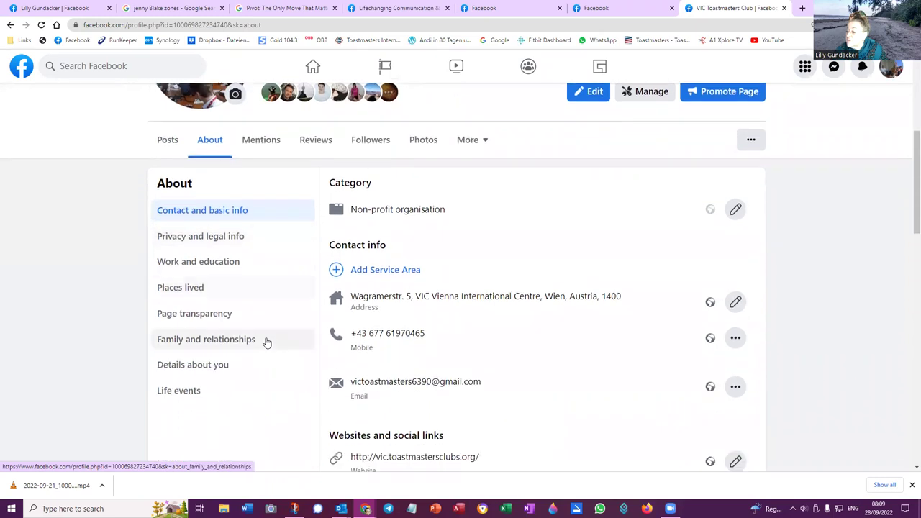
{"action": "scroll", "coordinate": [266, 342], "scroll_direction": "down", "scroll_amount": 2}
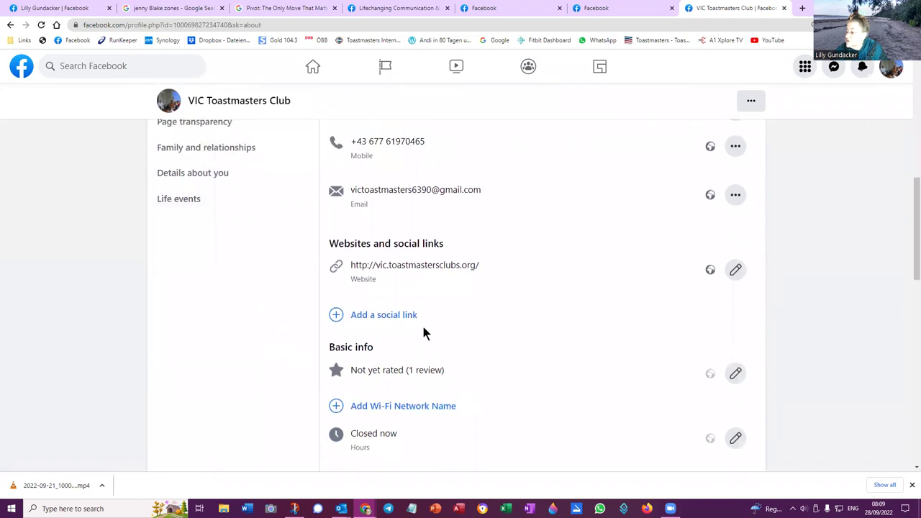
{"action": "scroll", "coordinate": [423, 331], "scroll_direction": "down", "scroll_amount": 1}
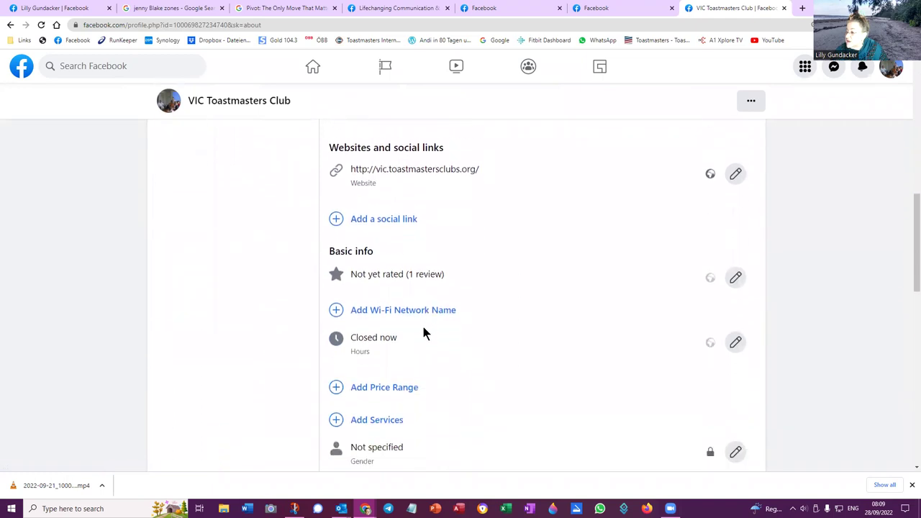
Add a social link entry and browse the platform dropdown, leaving the username blank.
{"action": "left_click", "coordinate": [398, 220]}
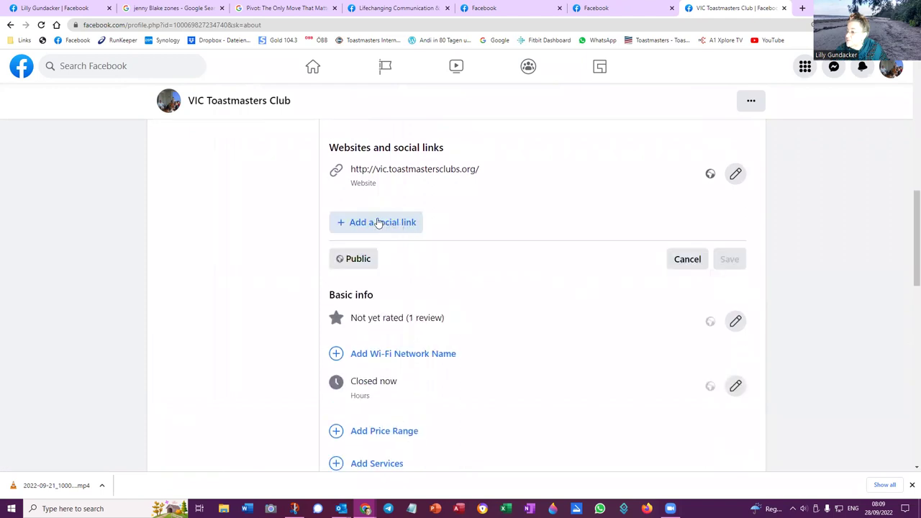
{"action": "left_click", "coordinate": [377, 221]}
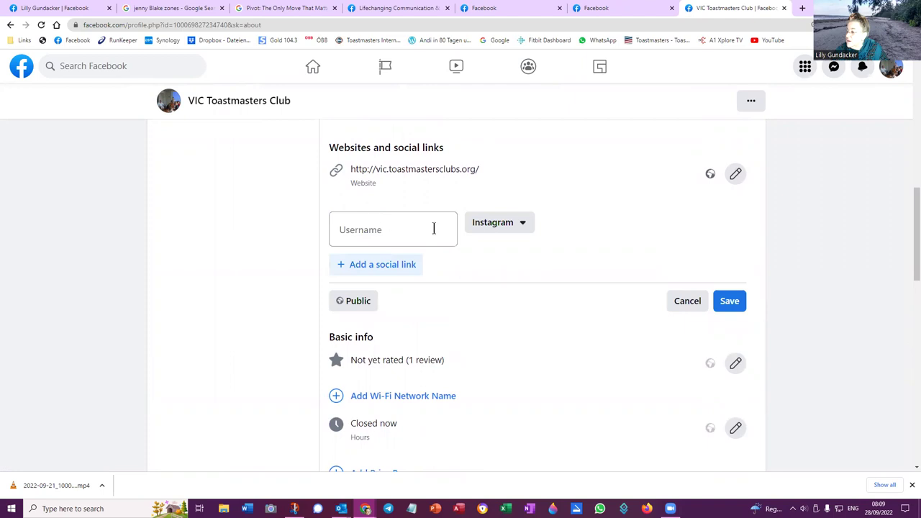
{"action": "left_click", "coordinate": [522, 222]}
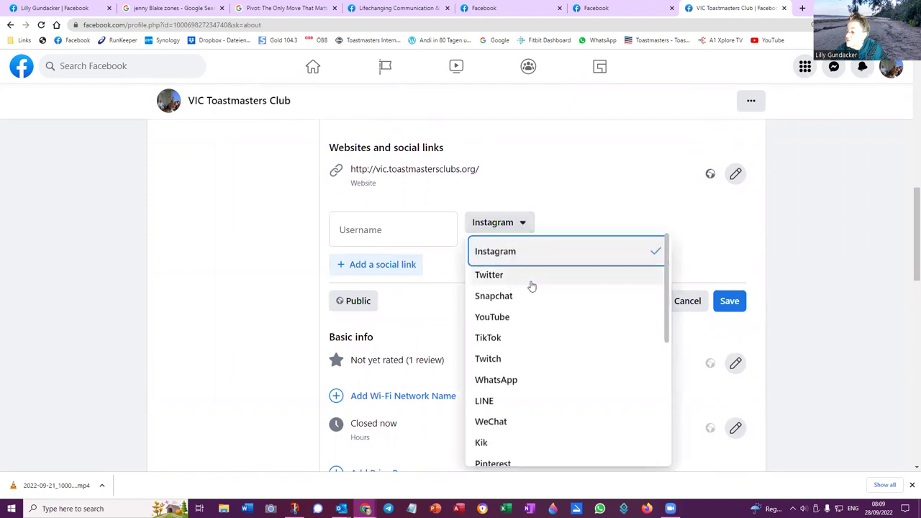
{"action": "scroll", "coordinate": [532, 335], "scroll_direction": "down", "scroll_amount": 6}
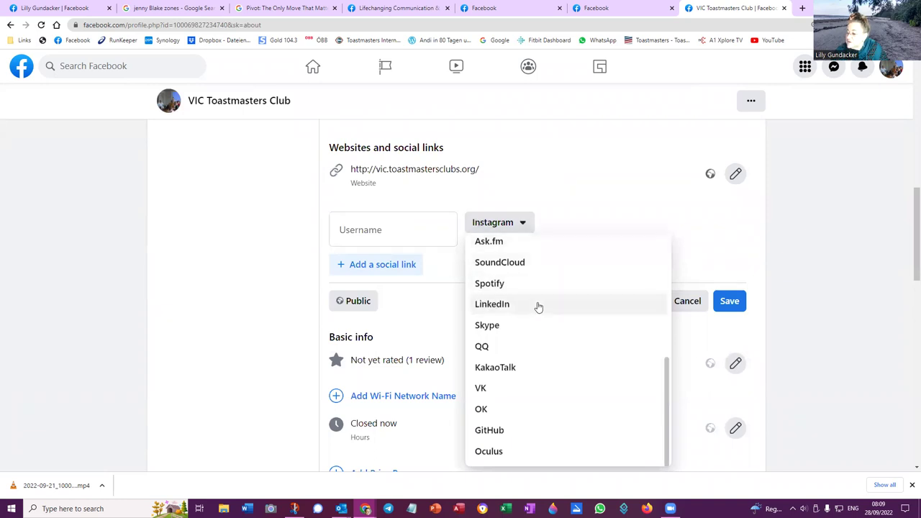
{"action": "scroll", "coordinate": [543, 231], "scroll_direction": "up", "scroll_amount": 6}
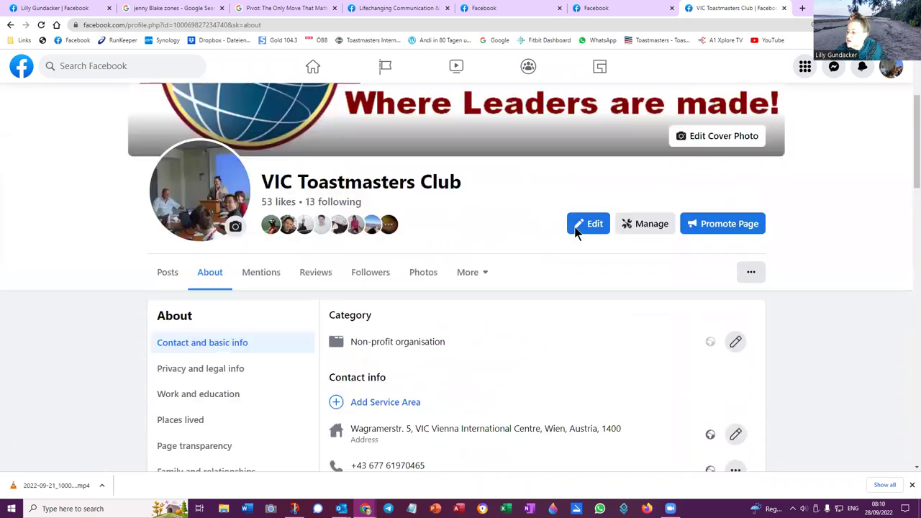
{"action": "scroll", "coordinate": [576, 234], "scroll_direction": "up", "scroll_amount": 1}
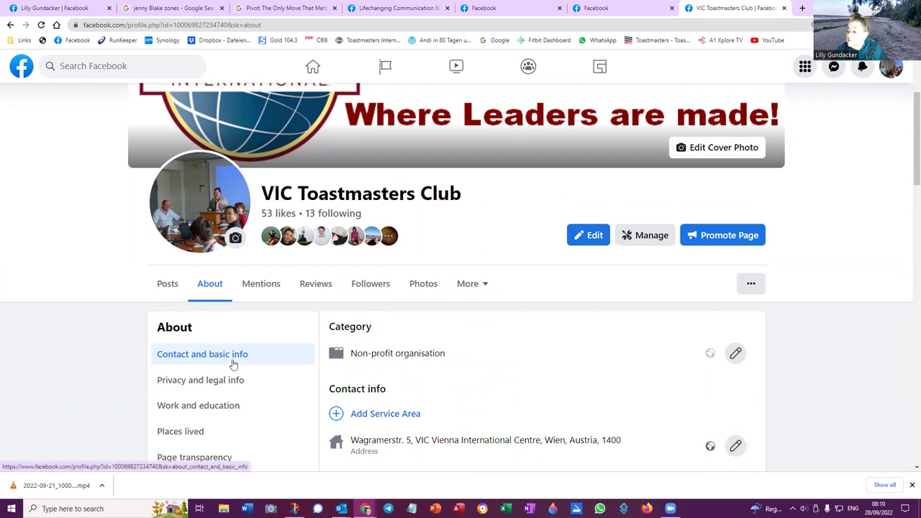
{"action": "scroll", "coordinate": [256, 378], "scroll_direction": "down", "scroll_amount": 2}
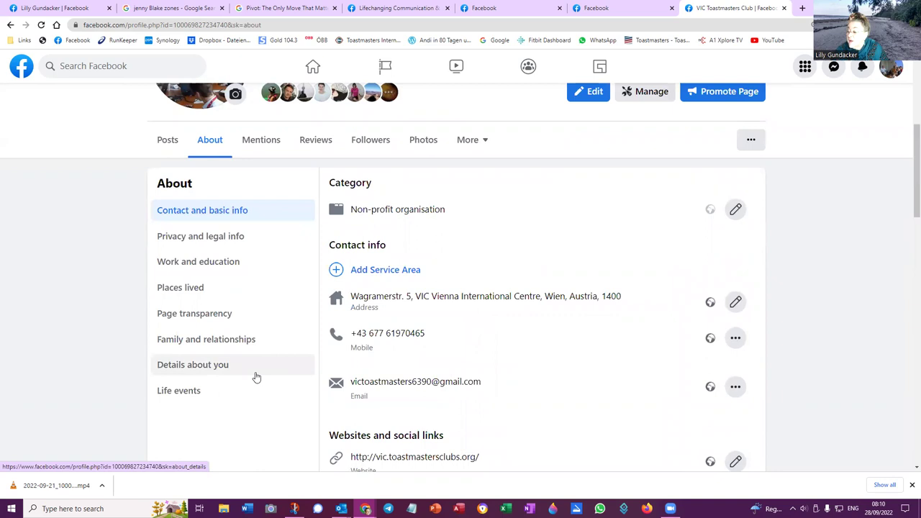
{"action": "scroll", "coordinate": [253, 349], "scroll_direction": "up", "scroll_amount": 3}
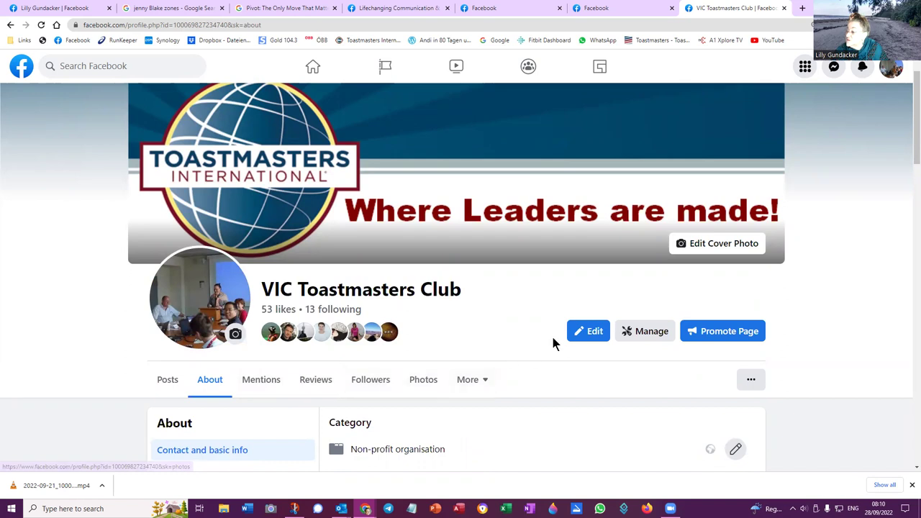
Open the Page editing panel, scroll through its bio and intro details, then close it.
{"action": "left_click", "coordinate": [591, 330]}
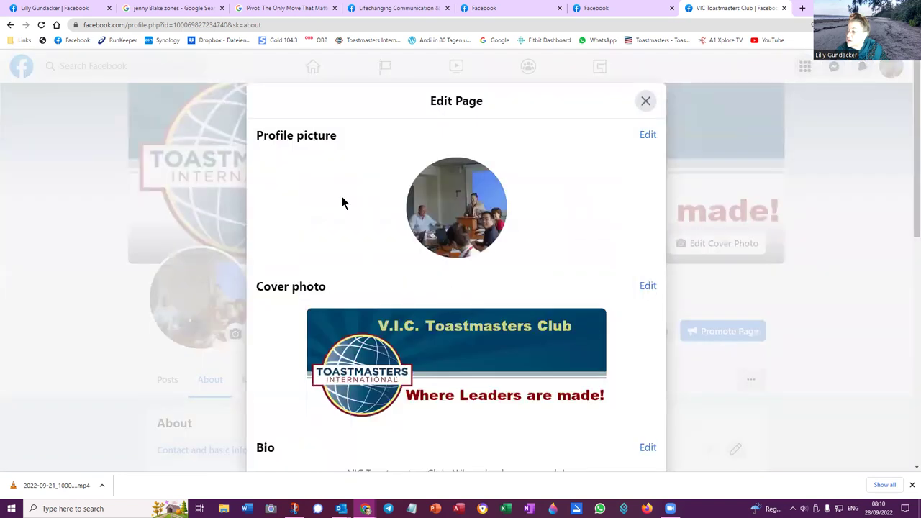
{"action": "scroll", "coordinate": [340, 190], "scroll_direction": "down", "scroll_amount": 2}
{"action": "scroll", "coordinate": [339, 191], "scroll_direction": "down", "scroll_amount": 2}
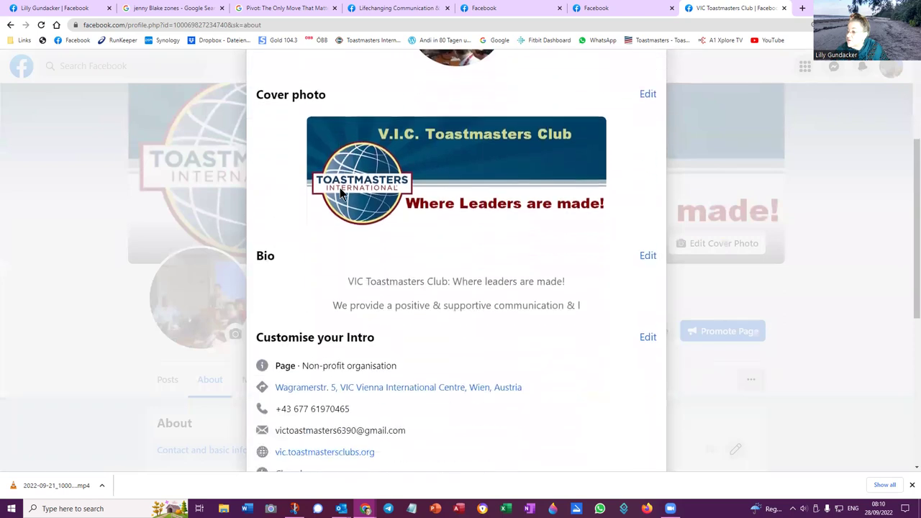
{"action": "scroll", "coordinate": [341, 193], "scroll_direction": "down", "scroll_amount": 2}
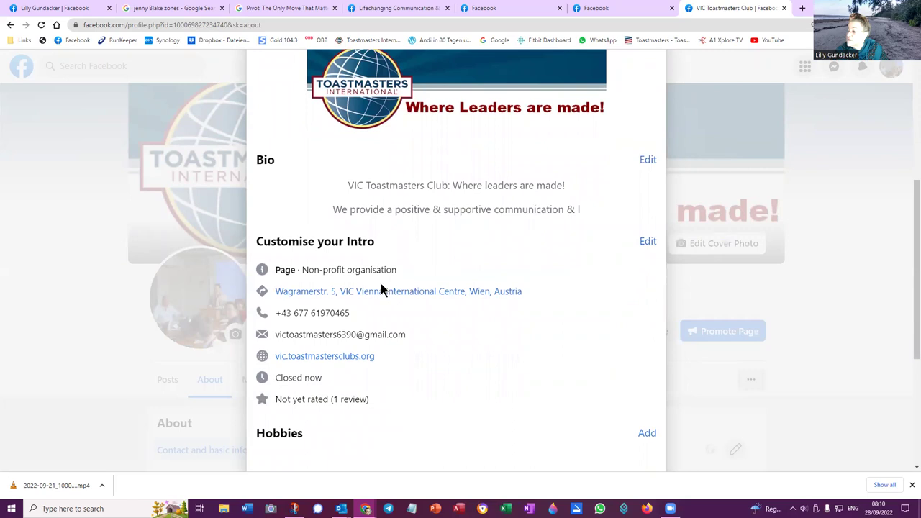
{"action": "scroll", "coordinate": [387, 331], "scroll_direction": "down", "scroll_amount": 4}
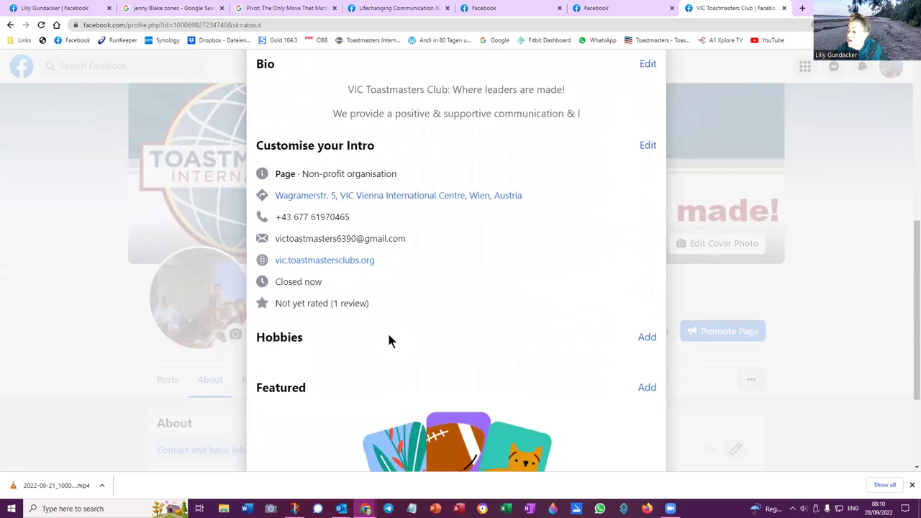
{"action": "scroll", "coordinate": [388, 340], "scroll_direction": "down", "scroll_amount": 2}
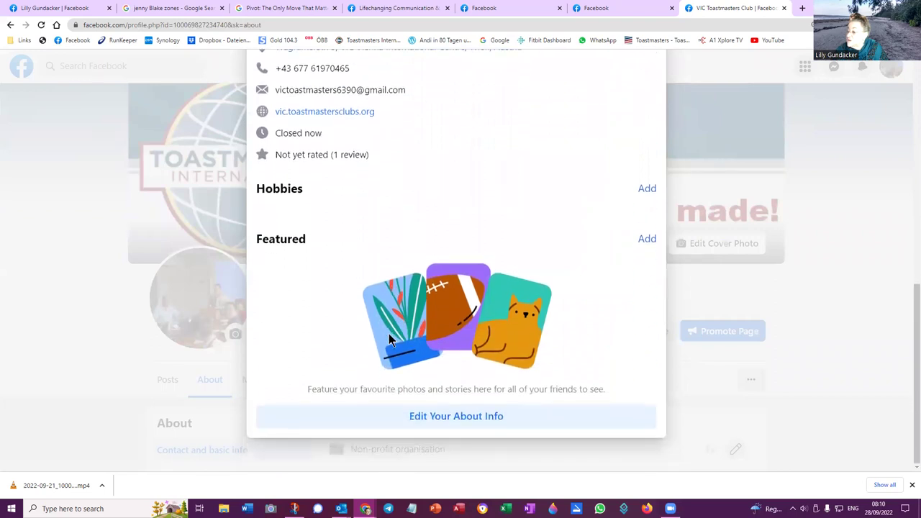
{"action": "scroll", "coordinate": [533, 282], "scroll_direction": "up", "scroll_amount": 5}
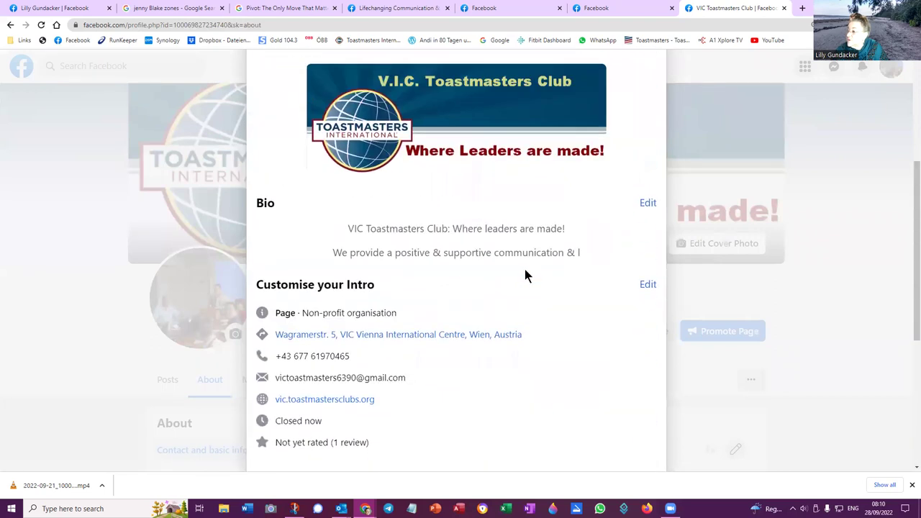
{"action": "scroll", "coordinate": [522, 272], "scroll_direction": "up", "scroll_amount": 3}
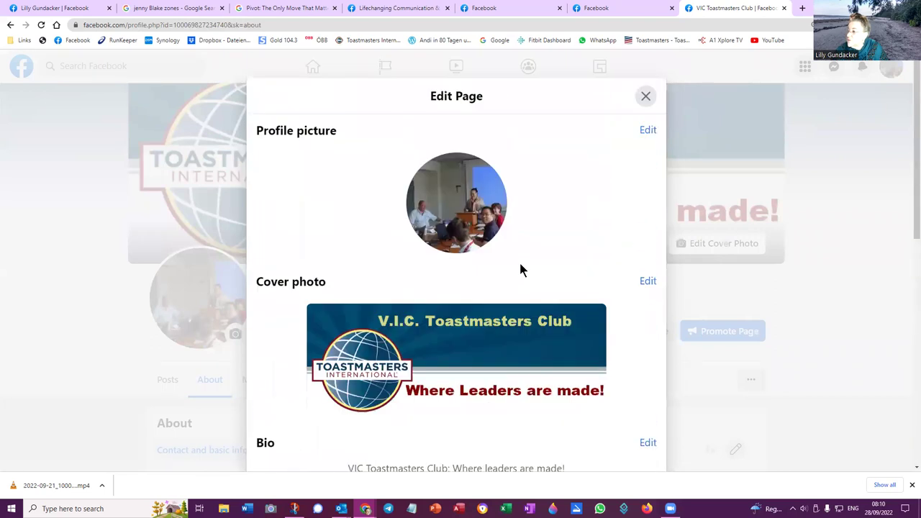
{"action": "left_click", "coordinate": [644, 101]}
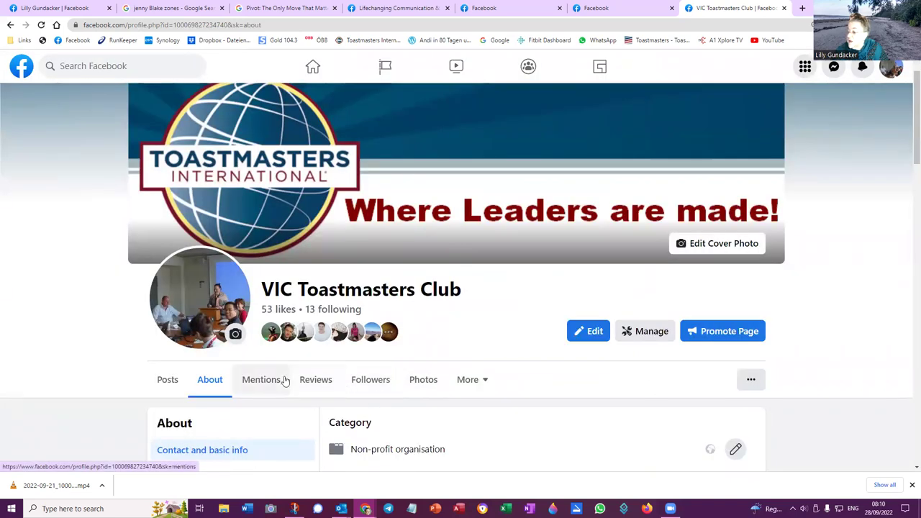
Try opening Followers twice, choosing Stay on Page each time, then scroll back to the top.
{"action": "left_click", "coordinate": [370, 381]}
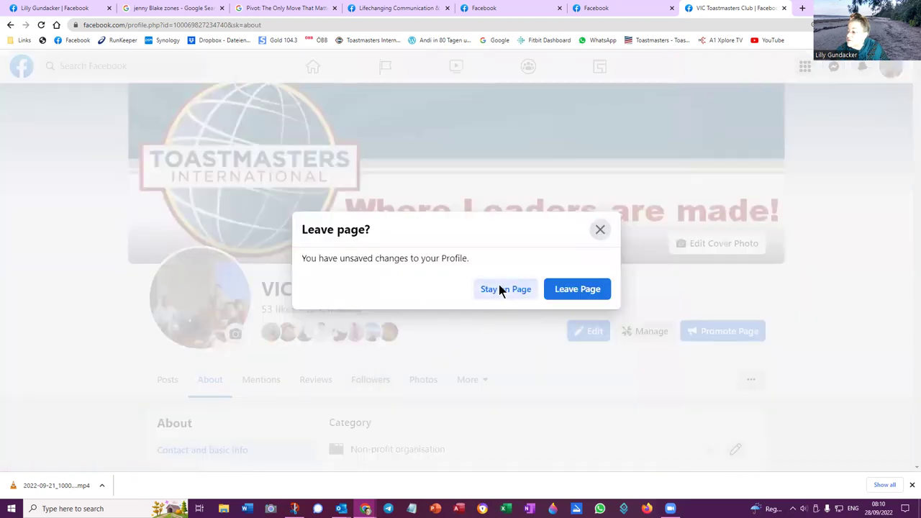
{"action": "left_click", "coordinate": [504, 289]}
{"action": "left_click", "coordinate": [371, 381]}
{"action": "left_click", "coordinate": [499, 290]}
{"action": "scroll", "coordinate": [302, 376], "scroll_direction": "down", "scroll_amount": 2}
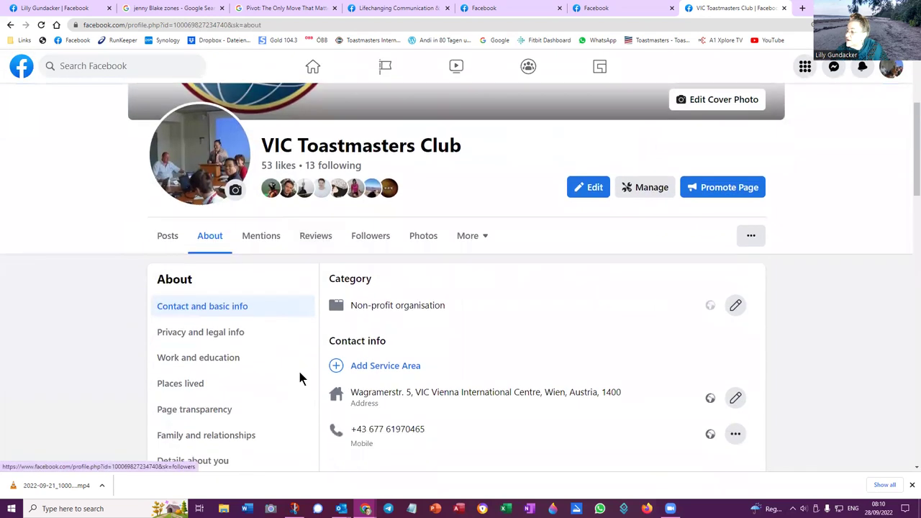
{"action": "scroll", "coordinate": [533, 161], "scroll_direction": "up", "scroll_amount": 3}
{"action": "scroll", "coordinate": [496, 171], "scroll_direction": "up", "scroll_amount": 1}
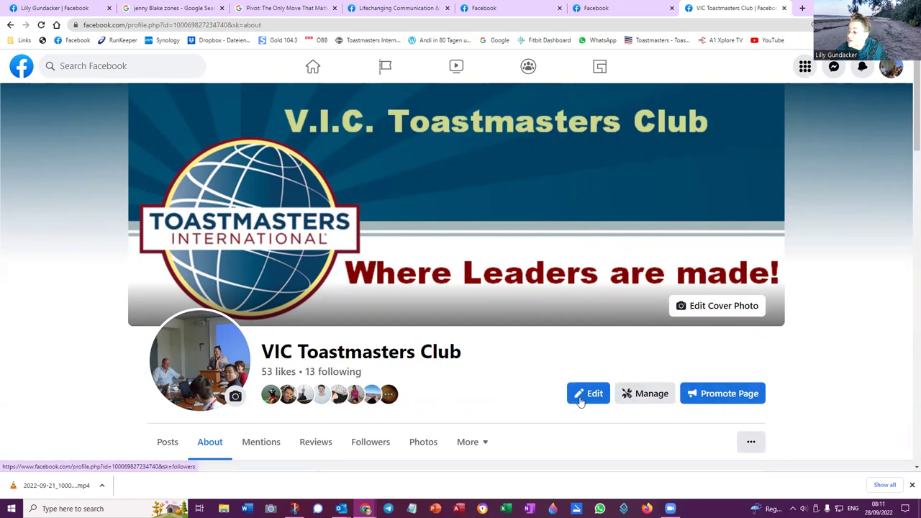
Go to Manage, leaving the page anyway, and view the Professional dashboard overview.
{"action": "left_click", "coordinate": [646, 400]}
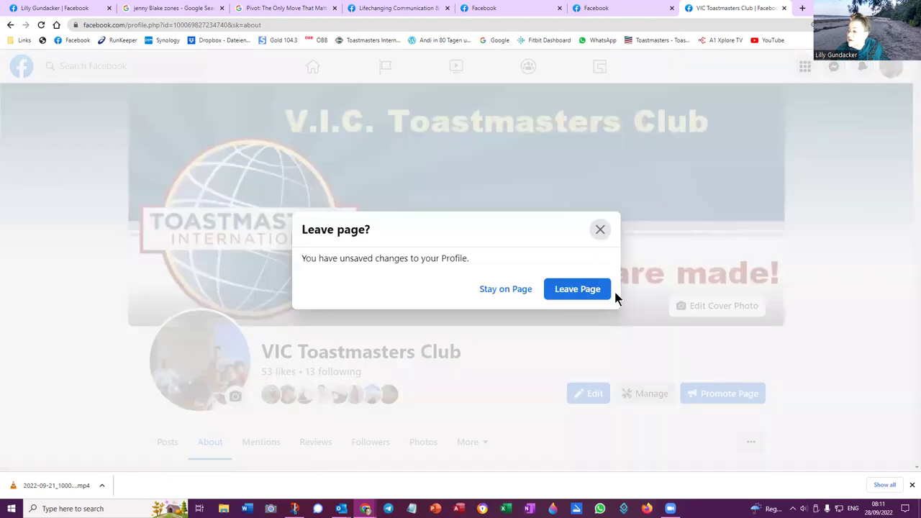
{"action": "left_click", "coordinate": [590, 292]}
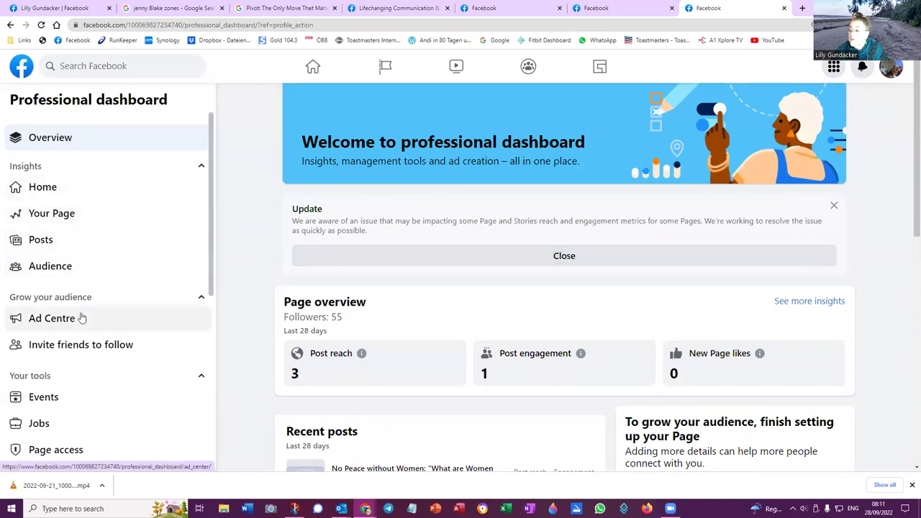
{"action": "scroll", "coordinate": [89, 353], "scroll_direction": "down", "scroll_amount": 2}
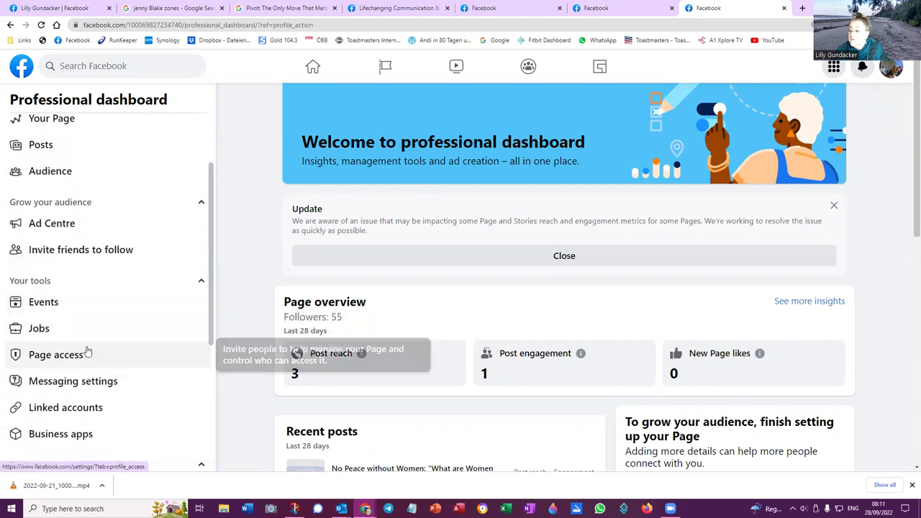
Open Page access settings, then view the Page management history.
{"action": "left_click", "coordinate": [45, 353]}
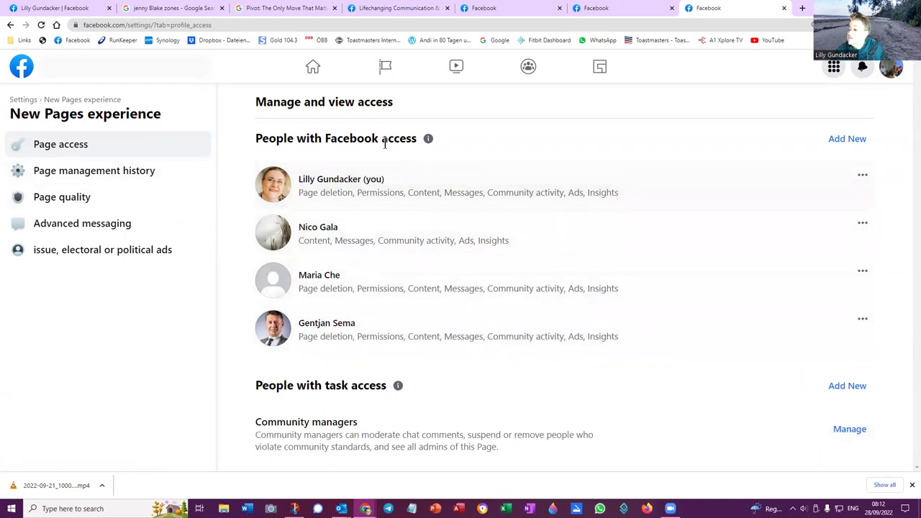
{"action": "left_click", "coordinate": [96, 171]}
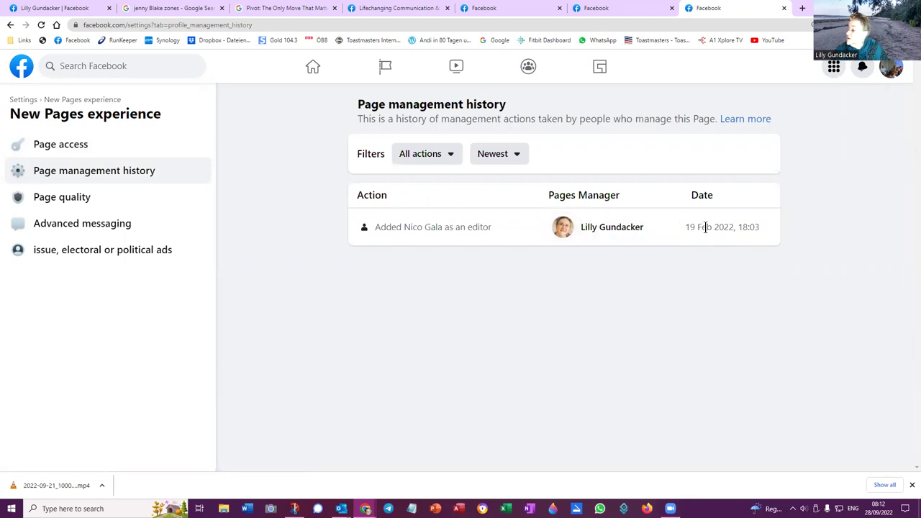
Check Page quality, which reports no issues, and mark that information as helpful.
{"action": "left_click", "coordinate": [62, 197]}
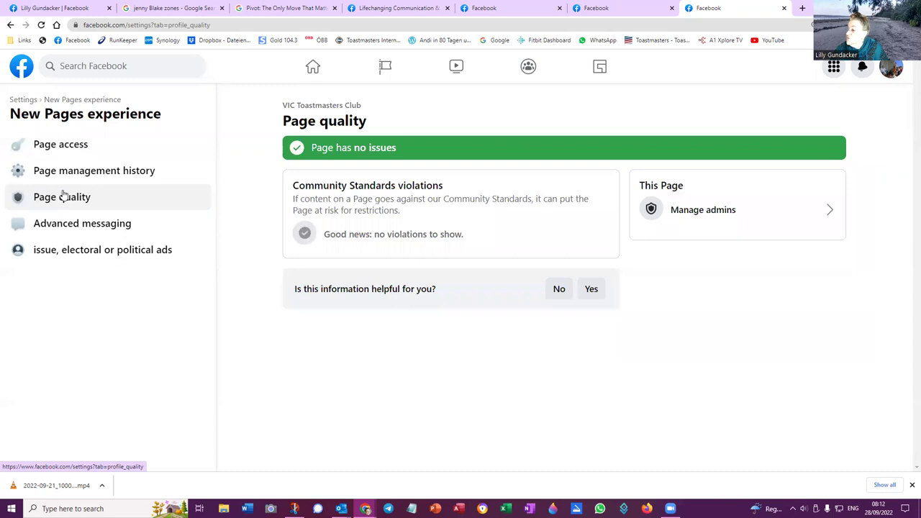
{"action": "left_click", "coordinate": [594, 290]}
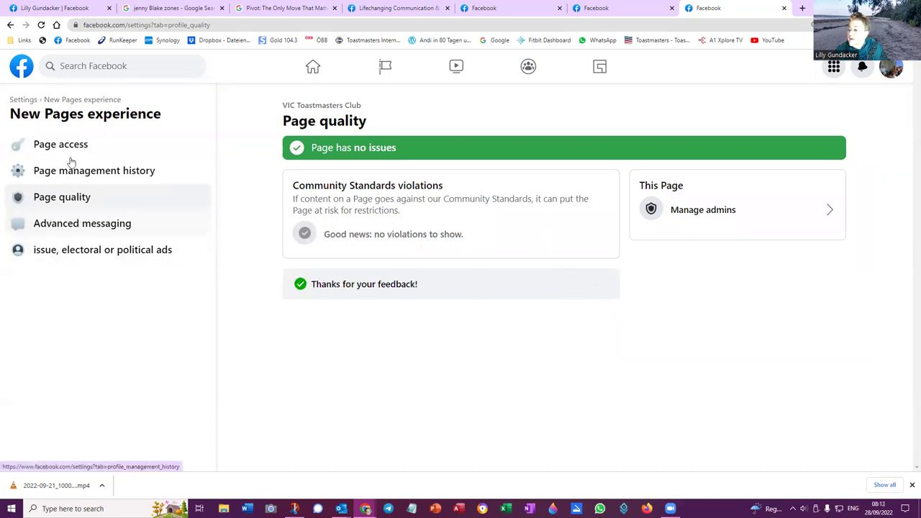
Go to the Home news feed and read down to the Blue Danube Leaders and Toastmasters Bulgaria posts.
{"action": "left_click", "coordinate": [315, 67]}
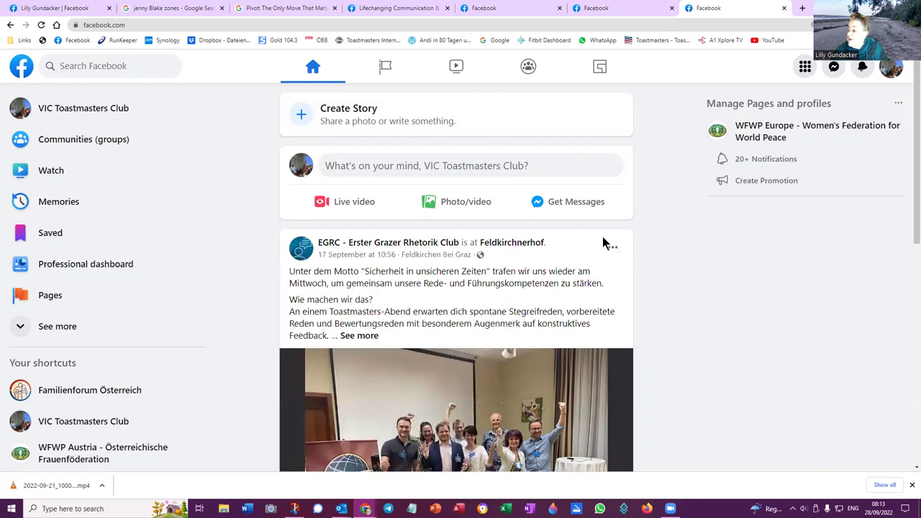
{"action": "mouse_move", "coordinate": [337, 242]}
{"action": "scroll", "coordinate": [645, 253], "scroll_direction": "down", "scroll_amount": 1}
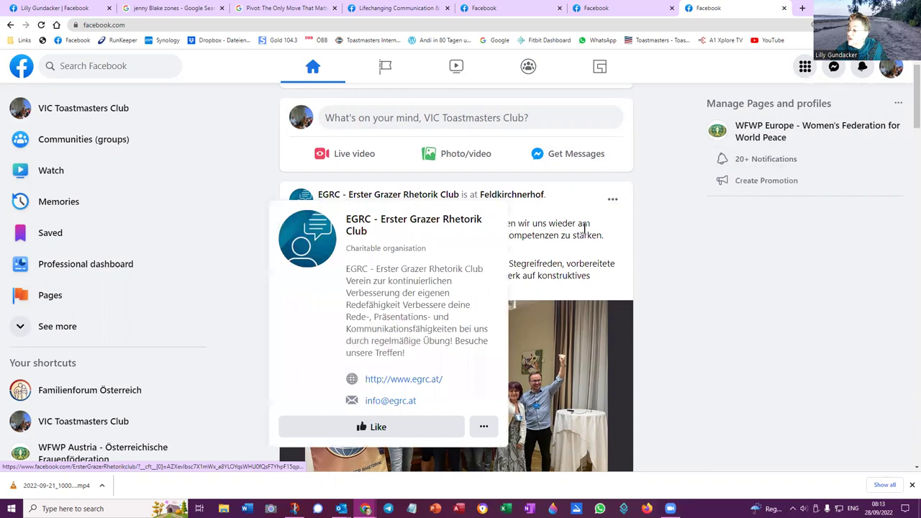
{"action": "scroll", "coordinate": [653, 261], "scroll_direction": "down", "scroll_amount": 2}
{"action": "scroll", "coordinate": [653, 267], "scroll_direction": "down", "scroll_amount": 3}
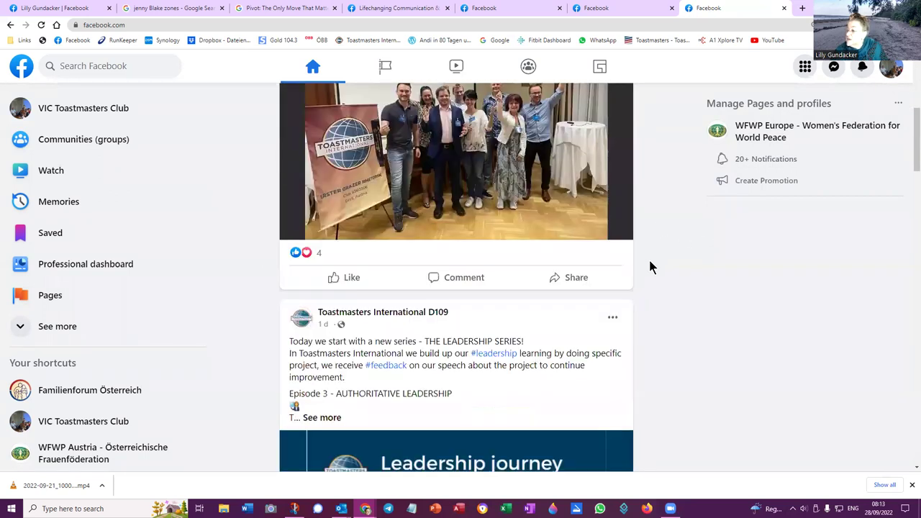
{"action": "scroll", "coordinate": [650, 268], "scroll_direction": "down", "scroll_amount": 3}
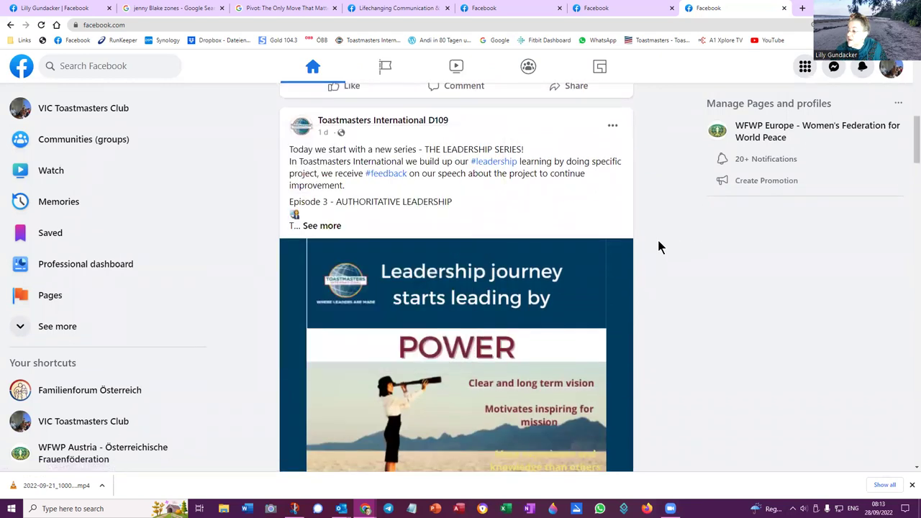
{"action": "scroll", "coordinate": [634, 290], "scroll_direction": "down", "scroll_amount": 5}
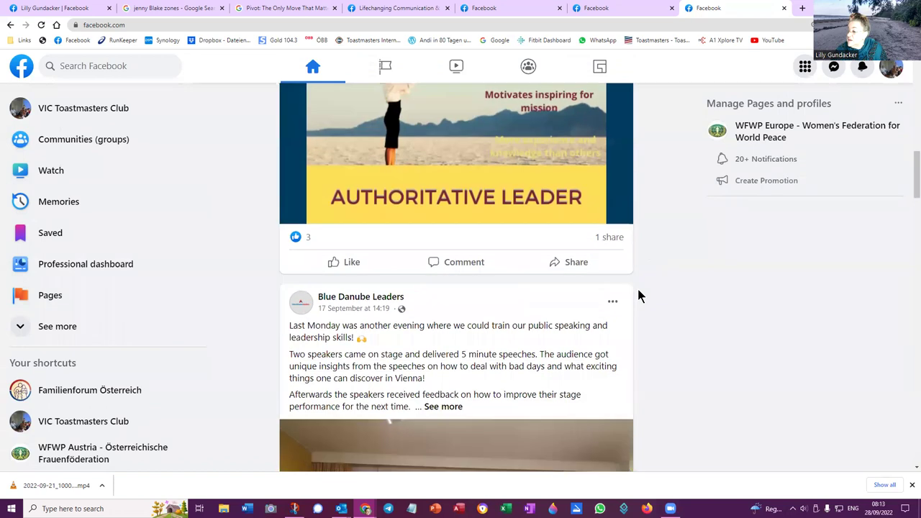
{"action": "scroll", "coordinate": [639, 291], "scroll_direction": "down", "scroll_amount": 1}
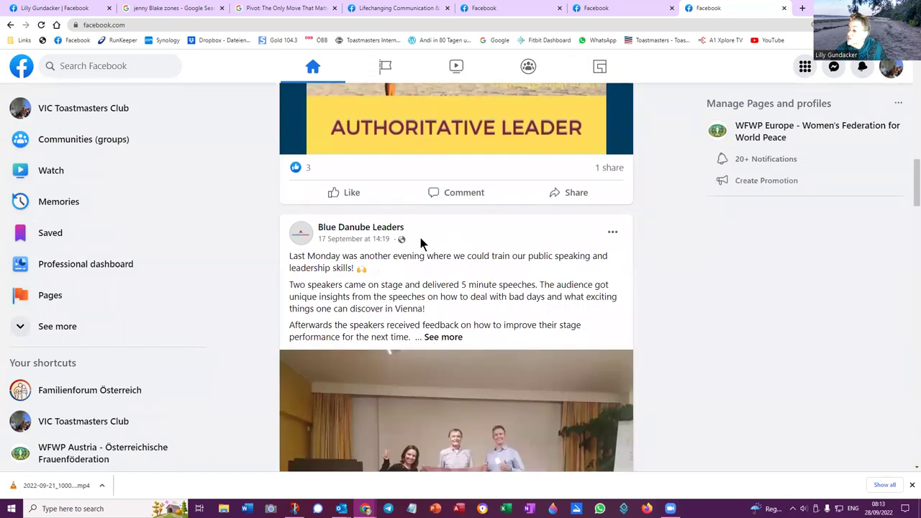
{"action": "scroll", "coordinate": [632, 288], "scroll_direction": "down", "scroll_amount": 2}
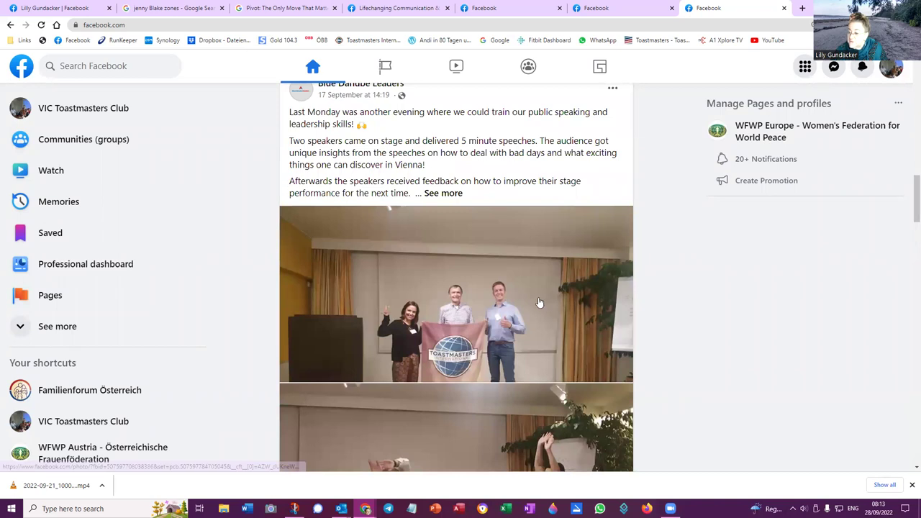
{"action": "scroll", "coordinate": [663, 297], "scroll_direction": "down", "scroll_amount": 4}
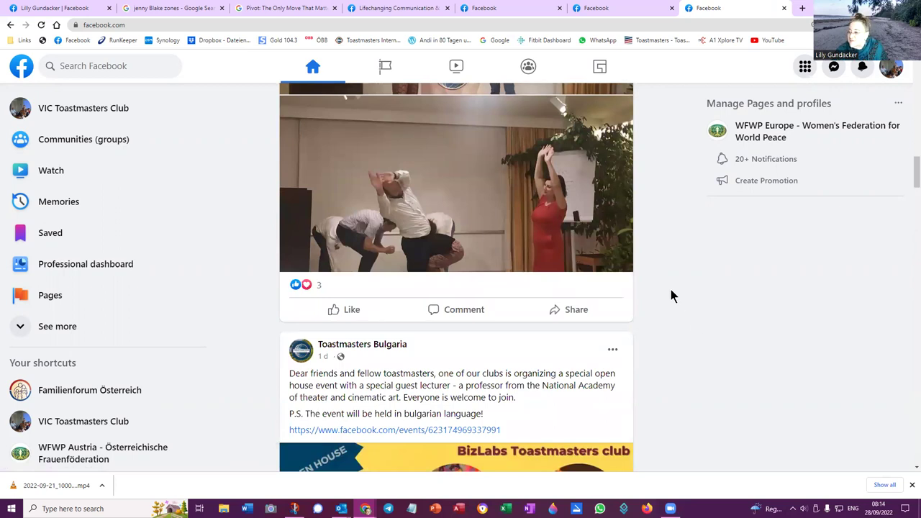
{"action": "scroll", "coordinate": [669, 288], "scroll_direction": "down", "scroll_amount": 1}
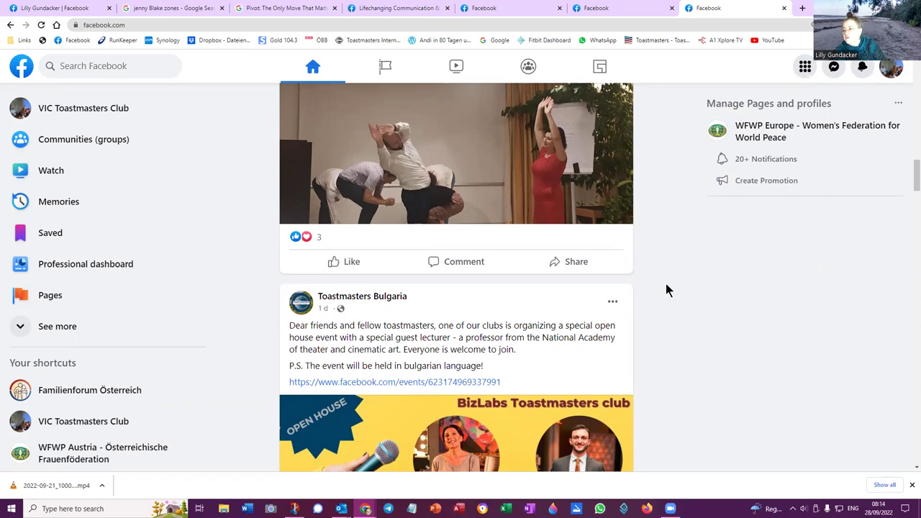
{"action": "scroll", "coordinate": [666, 284], "scroll_direction": "down", "scroll_amount": 3}
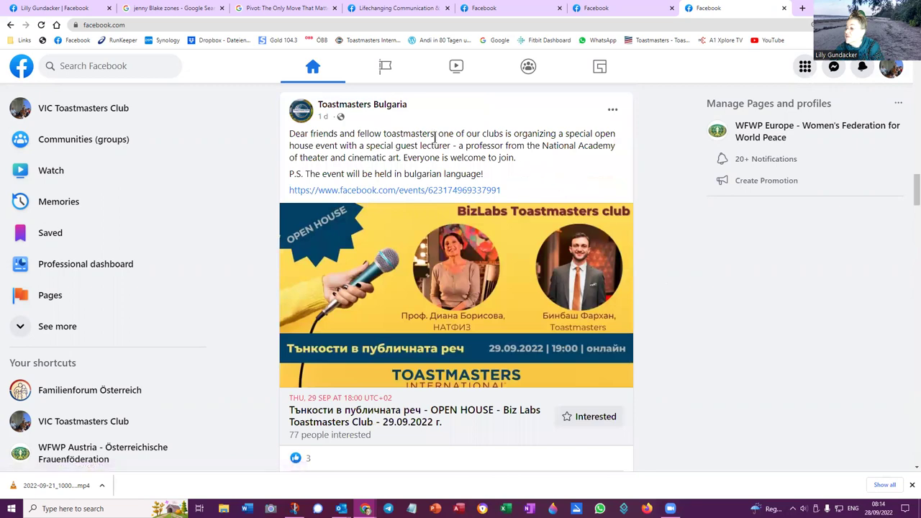
{"action": "scroll", "coordinate": [665, 303], "scroll_direction": "down", "scroll_amount": 4}
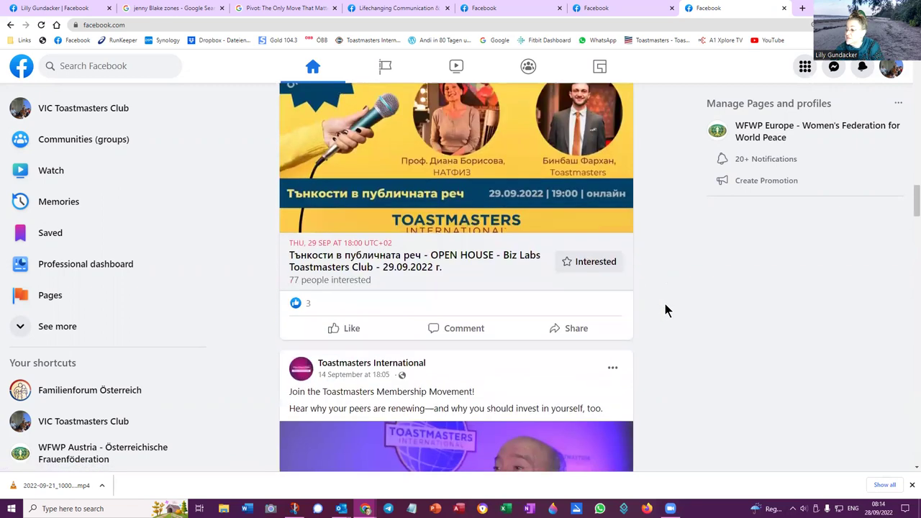
{"action": "scroll", "coordinate": [665, 310], "scroll_direction": "down", "scroll_amount": 5}
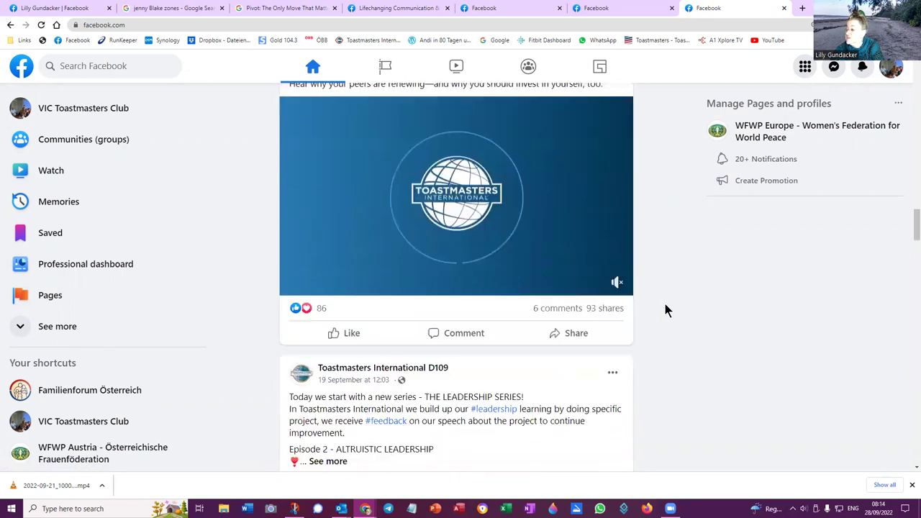
{"action": "scroll", "coordinate": [665, 310], "scroll_direction": "down", "scroll_amount": 2}
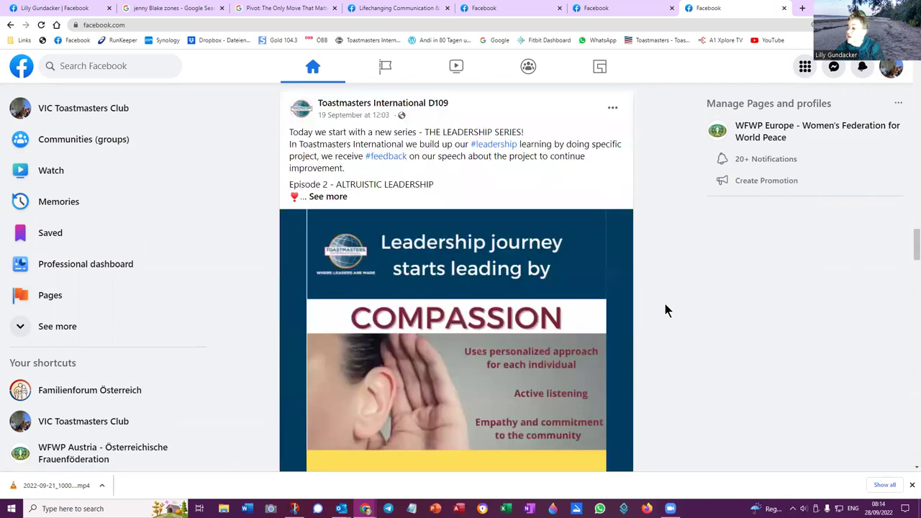
{"action": "scroll", "coordinate": [665, 310], "scroll_direction": "down", "scroll_amount": 4}
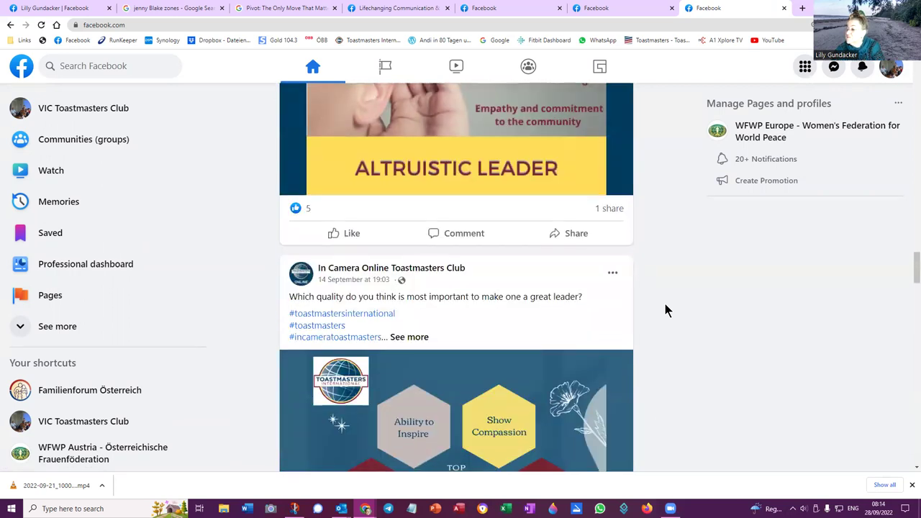
{"action": "scroll", "coordinate": [666, 313], "scroll_direction": "down", "scroll_amount": 1}
{"action": "scroll", "coordinate": [668, 311], "scroll_direction": "down", "scroll_amount": 5}
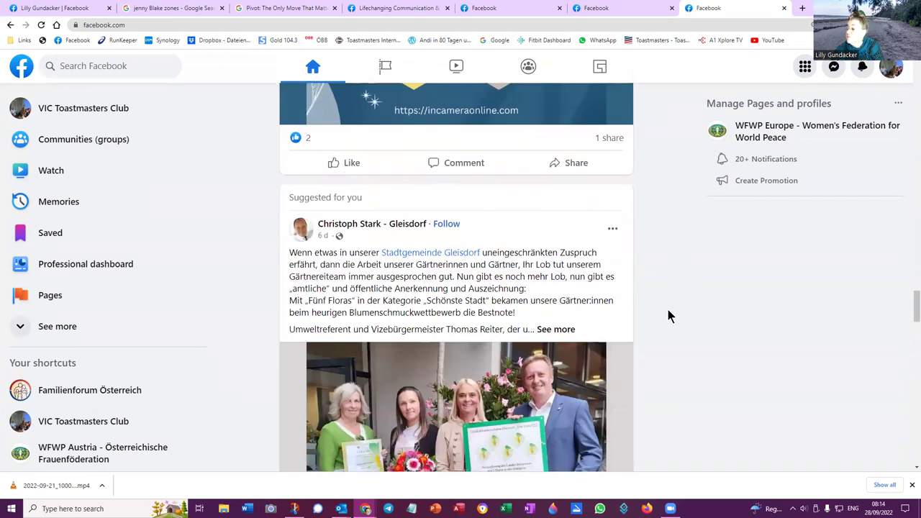
{"action": "scroll", "coordinate": [668, 315], "scroll_direction": "down", "scroll_amount": 1}
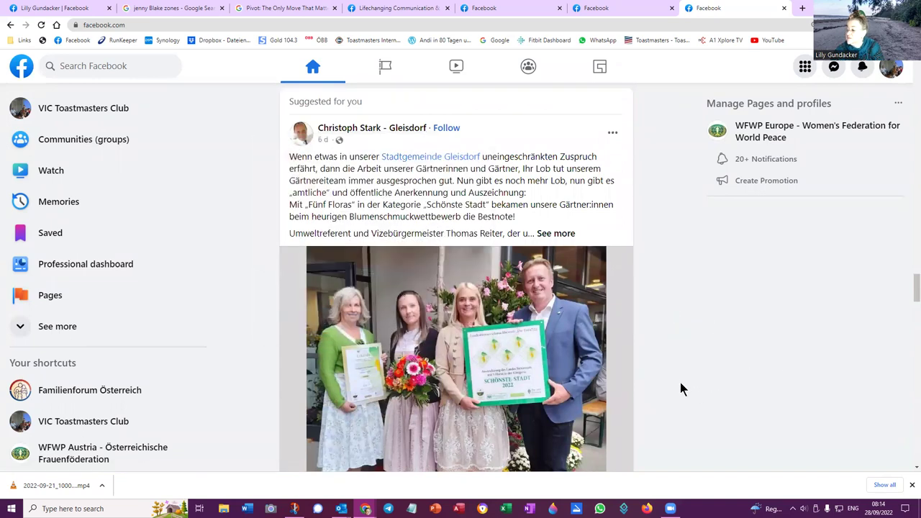
{"action": "scroll", "coordinate": [684, 386], "scroll_direction": "down", "scroll_amount": 1}
{"action": "scroll", "coordinate": [684, 386], "scroll_direction": "up", "scroll_amount": 1}
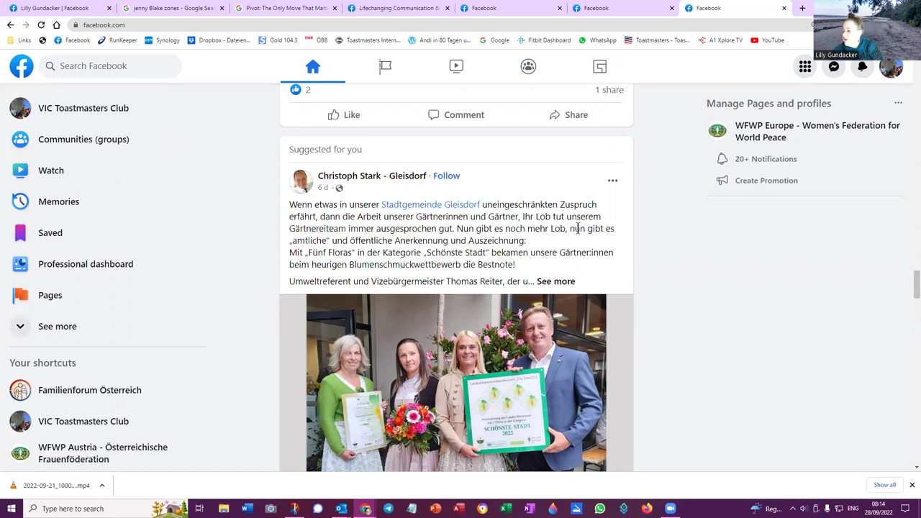
{"action": "scroll", "coordinate": [626, 363], "scroll_direction": "down", "scroll_amount": 2}
{"action": "scroll", "coordinate": [634, 364], "scroll_direction": "down", "scroll_amount": 3}
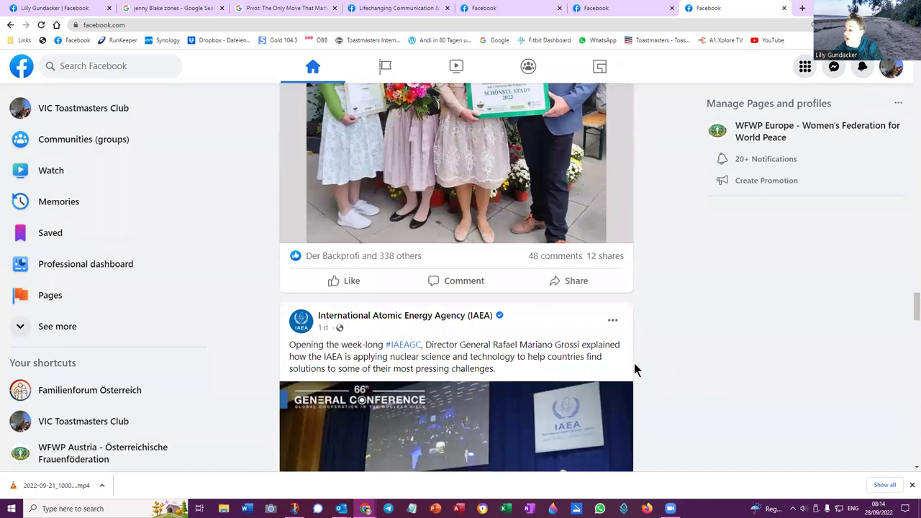
Like the IAEA 66th General Conference post so it reads 'You and 132 others'.
{"action": "scroll", "coordinate": [634, 369], "scroll_direction": "down", "scroll_amount": 2}
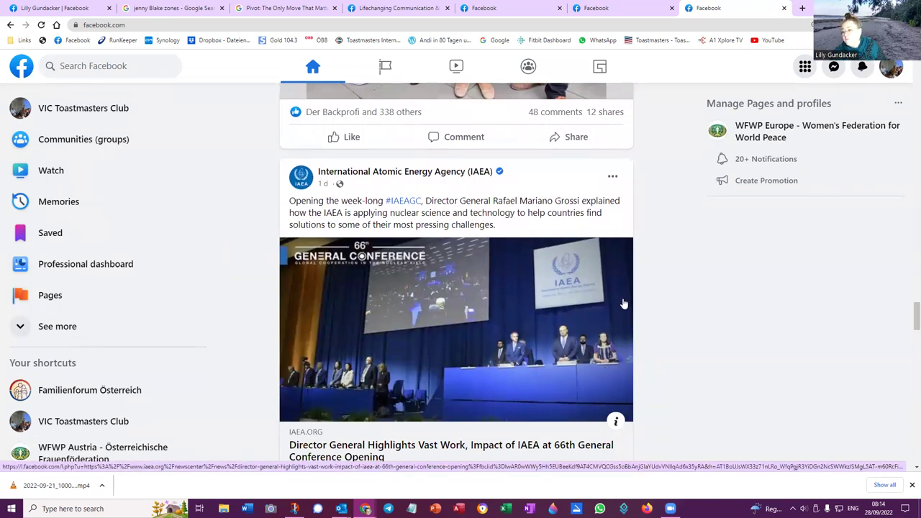
{"action": "scroll", "coordinate": [625, 306], "scroll_direction": "down", "scroll_amount": 1}
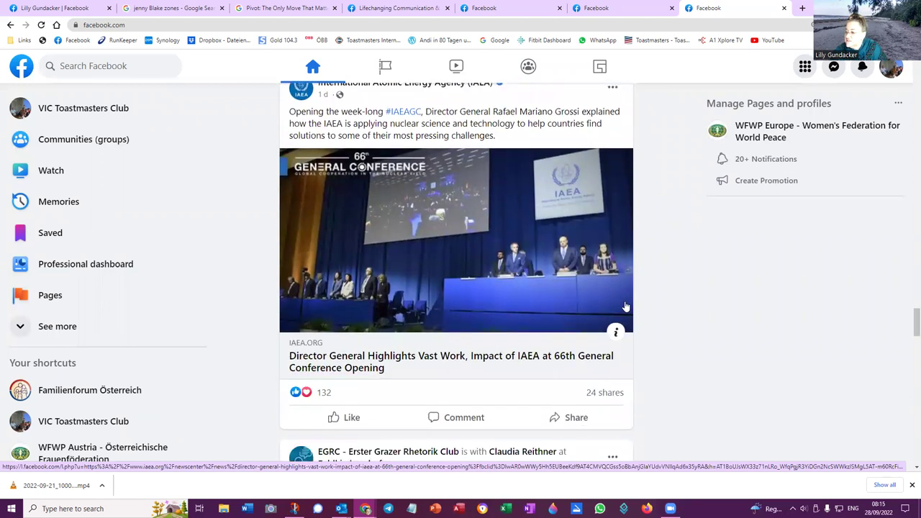
{"action": "scroll", "coordinate": [625, 306], "scroll_direction": "down", "scroll_amount": 1}
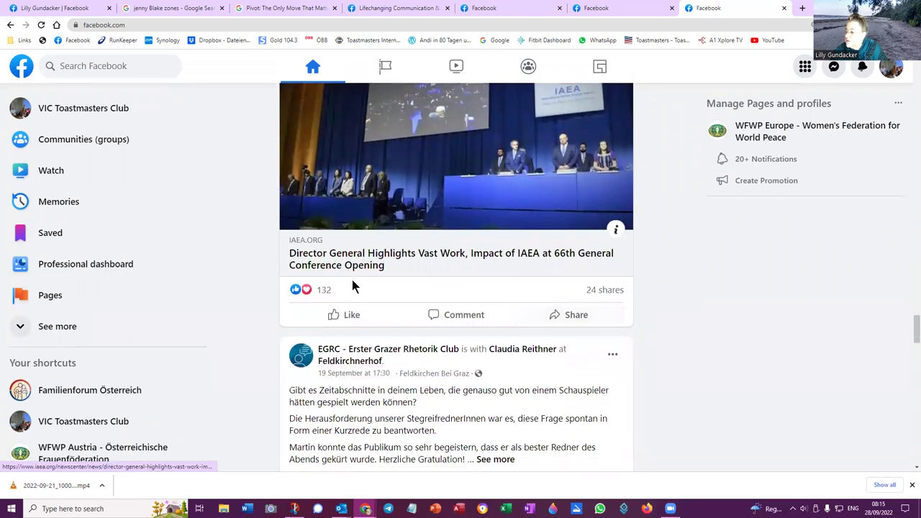
{"action": "left_click", "coordinate": [350, 315]}
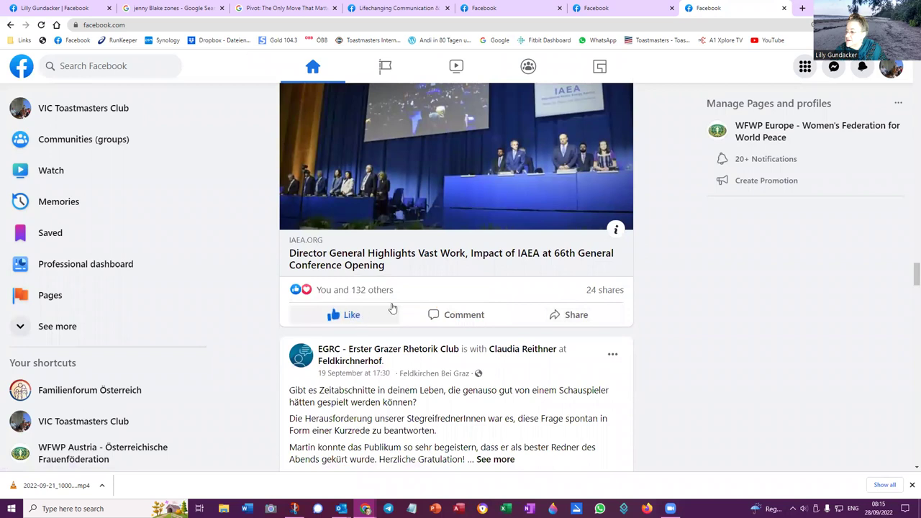
{"action": "mouse_move", "coordinate": [354, 315]}
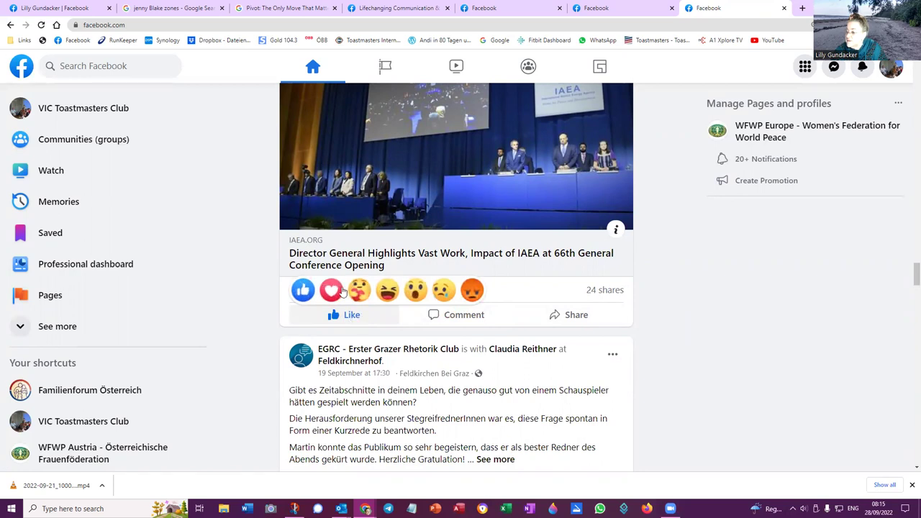
{"action": "scroll", "coordinate": [429, 248], "scroll_direction": "up", "scroll_amount": 2}
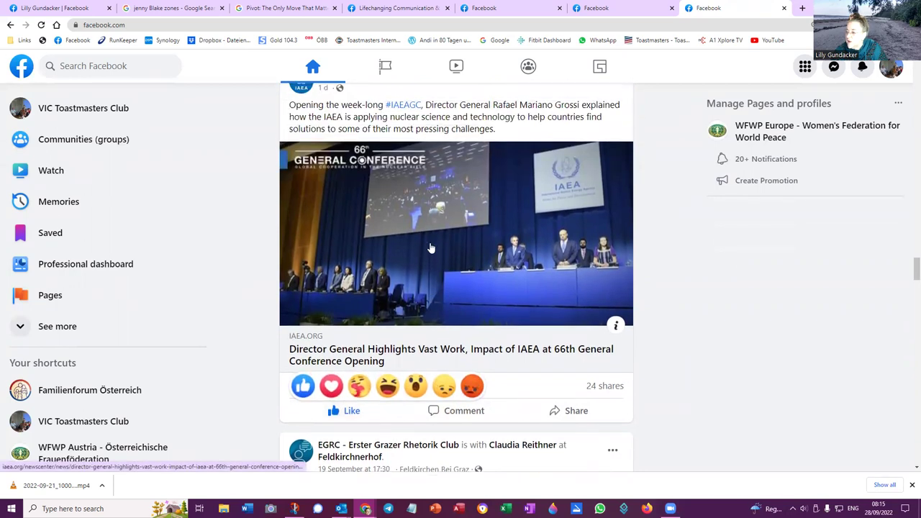
{"action": "scroll", "coordinate": [430, 249], "scroll_direction": "up", "scroll_amount": 1}
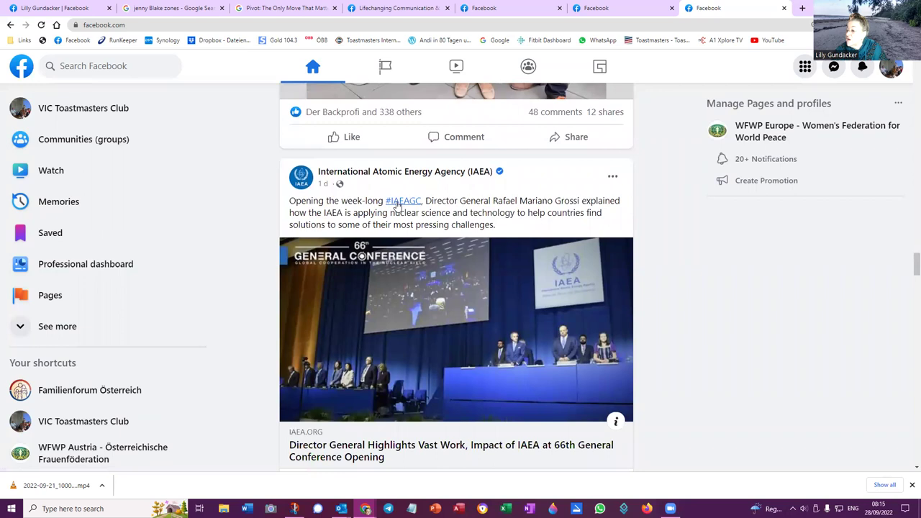
{"action": "scroll", "coordinate": [693, 378], "scroll_direction": "down", "scroll_amount": 1}
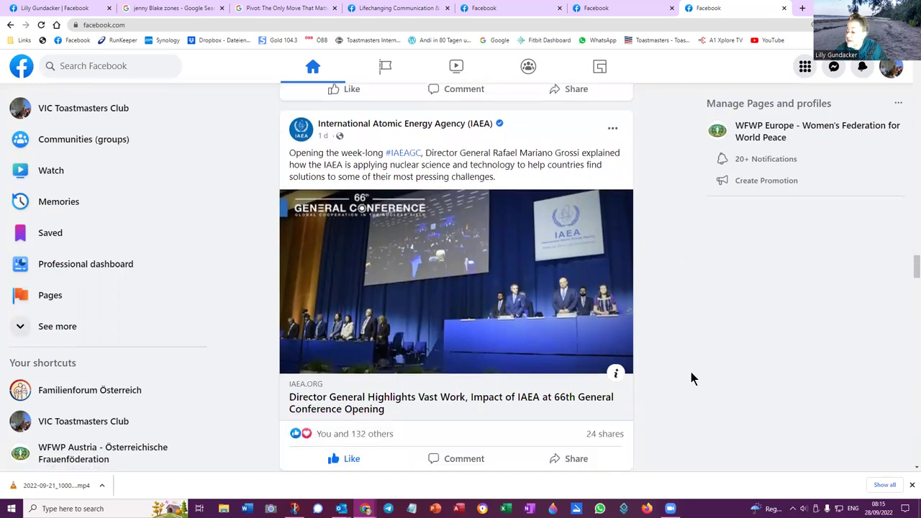
{"action": "scroll", "coordinate": [692, 379], "scroll_direction": "down", "scroll_amount": 1}
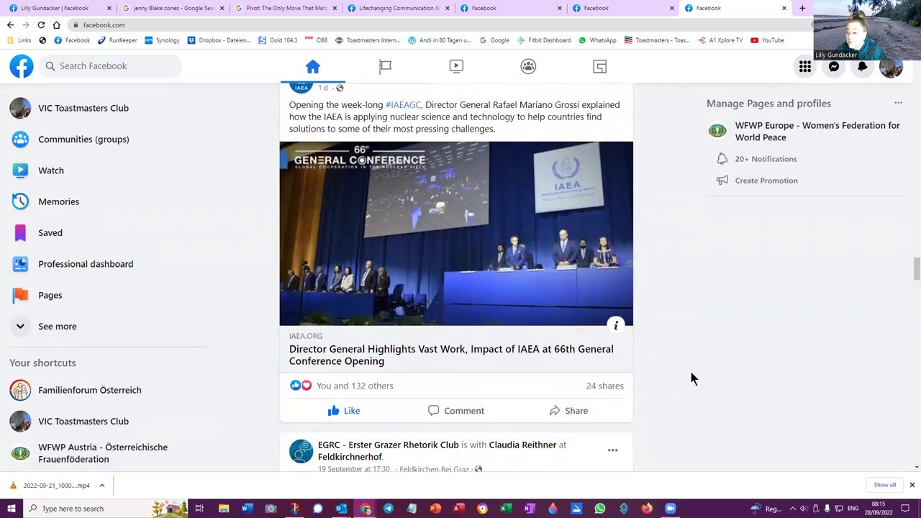
{"action": "scroll", "coordinate": [691, 379], "scroll_direction": "down", "scroll_amount": 4}
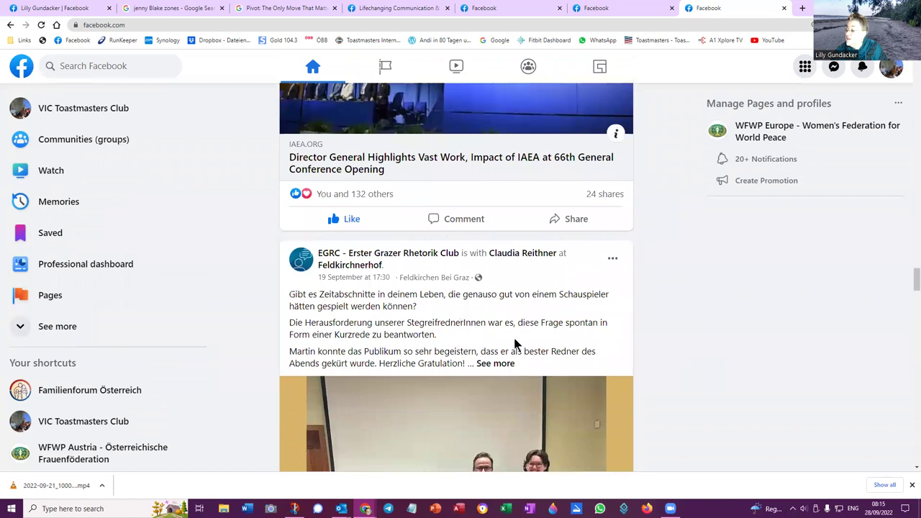
{"action": "scroll", "coordinate": [605, 342], "scroll_direction": "down", "scroll_amount": 7}
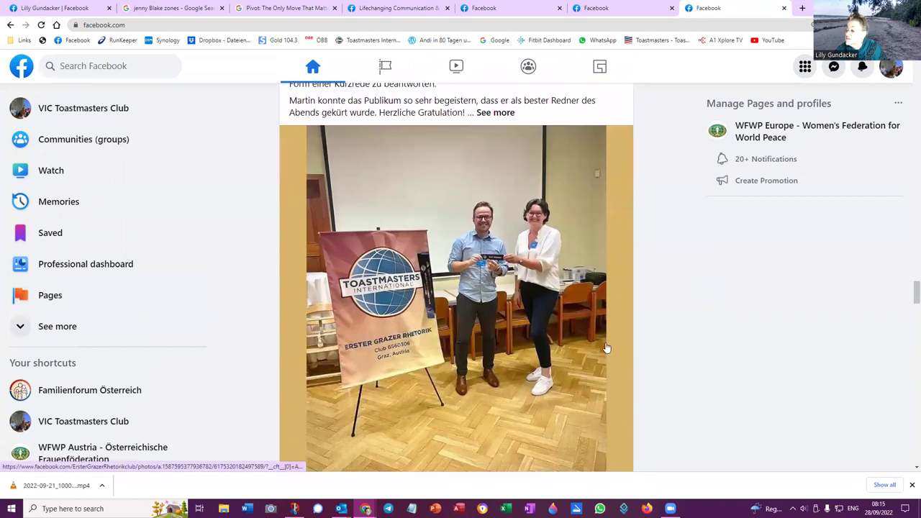
{"action": "scroll", "coordinate": [606, 349], "scroll_direction": "down", "scroll_amount": 8}
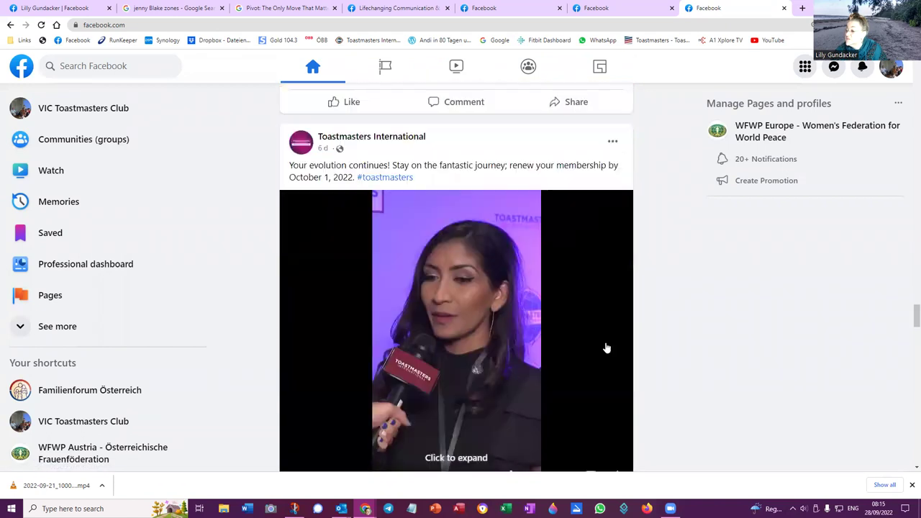
{"action": "scroll", "coordinate": [606, 349], "scroll_direction": "down", "scroll_amount": 3}
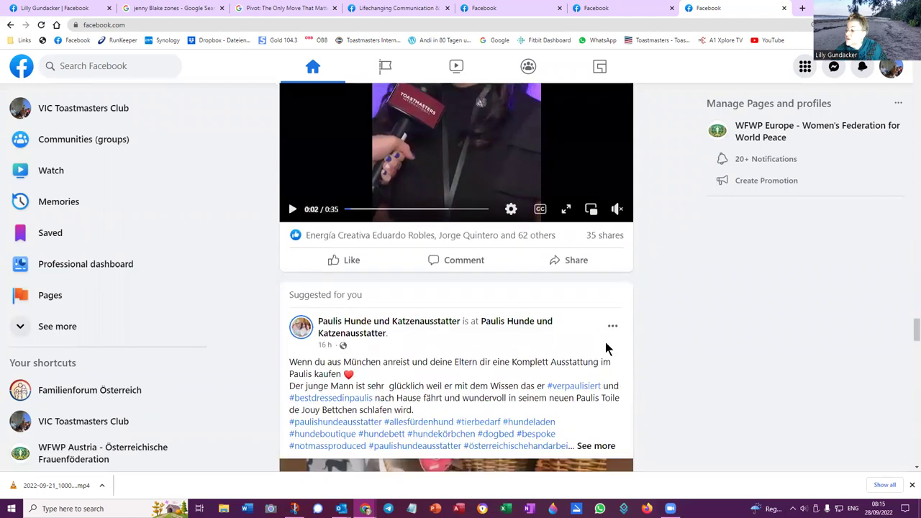
{"action": "scroll", "coordinate": [606, 344], "scroll_direction": "down", "scroll_amount": 4}
{"action": "scroll", "coordinate": [607, 348], "scroll_direction": "down", "scroll_amount": 10}
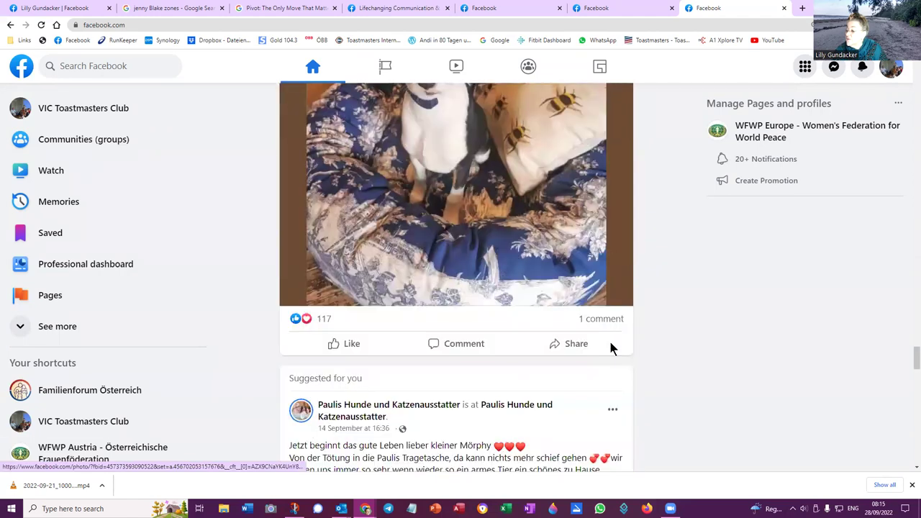
{"action": "scroll", "coordinate": [609, 344], "scroll_direction": "down", "scroll_amount": 3}
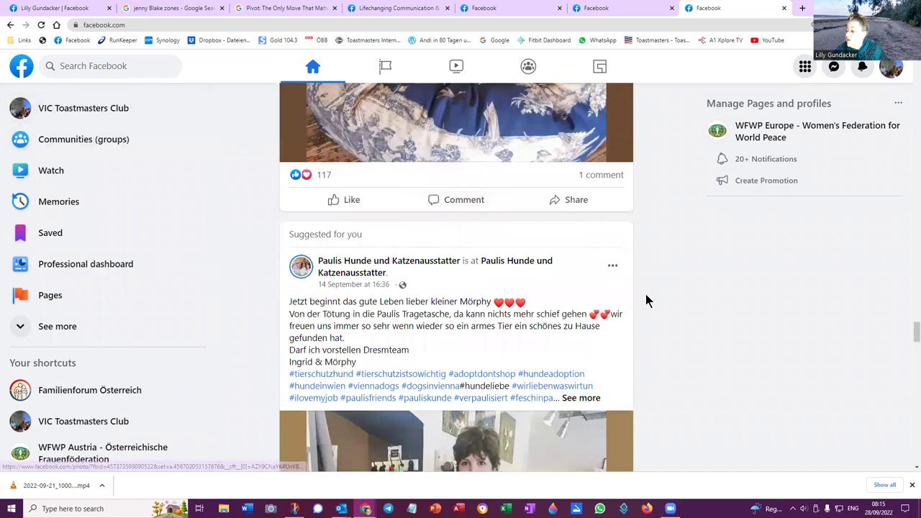
{"action": "scroll", "coordinate": [647, 300], "scroll_direction": "down", "scroll_amount": 2}
{"action": "scroll", "coordinate": [651, 303], "scroll_direction": "down", "scroll_amount": 6}
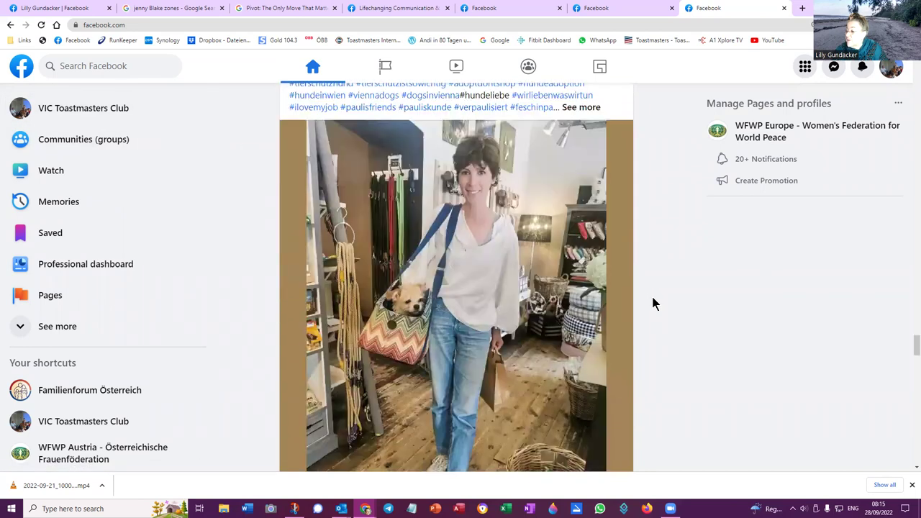
{"action": "scroll", "coordinate": [653, 303], "scroll_direction": "down", "scroll_amount": 1}
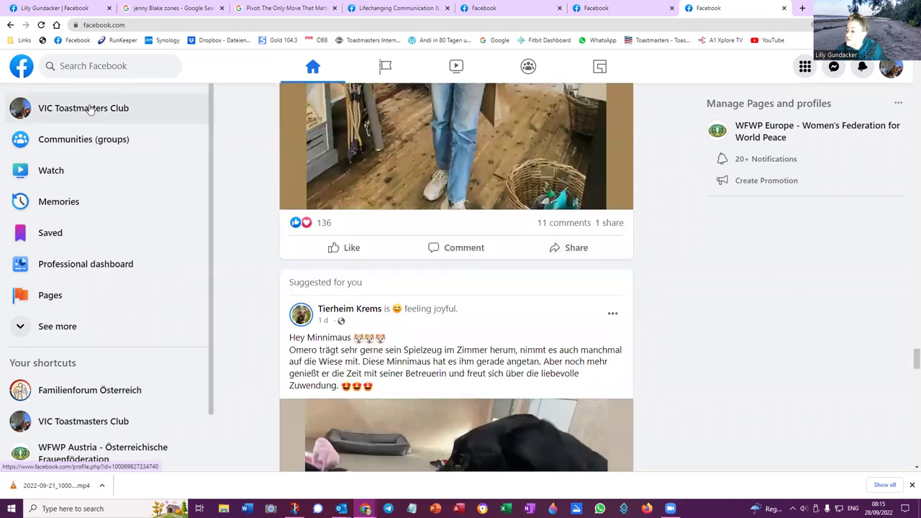
Open the VIC Toastmasters Club Page and toggle profile Page notifications off and back on.
{"action": "left_click", "coordinate": [89, 108]}
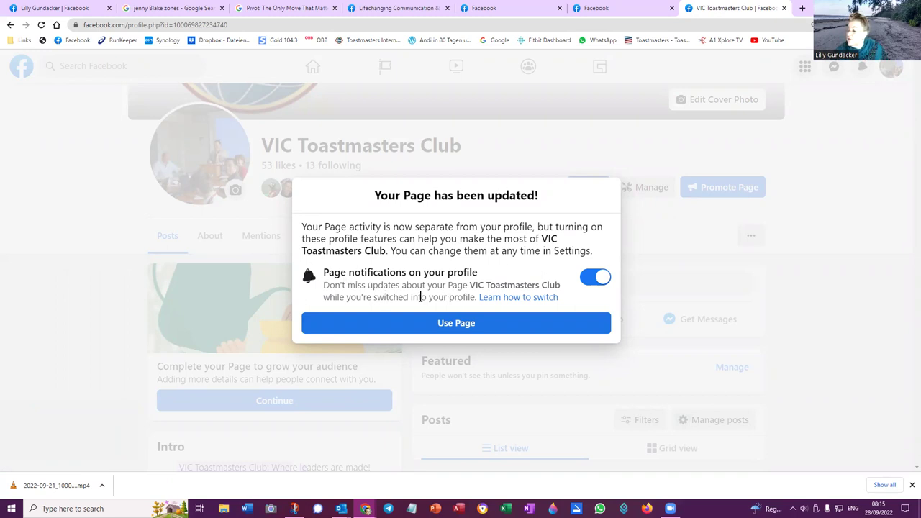
{"action": "left_click", "coordinate": [593, 279]}
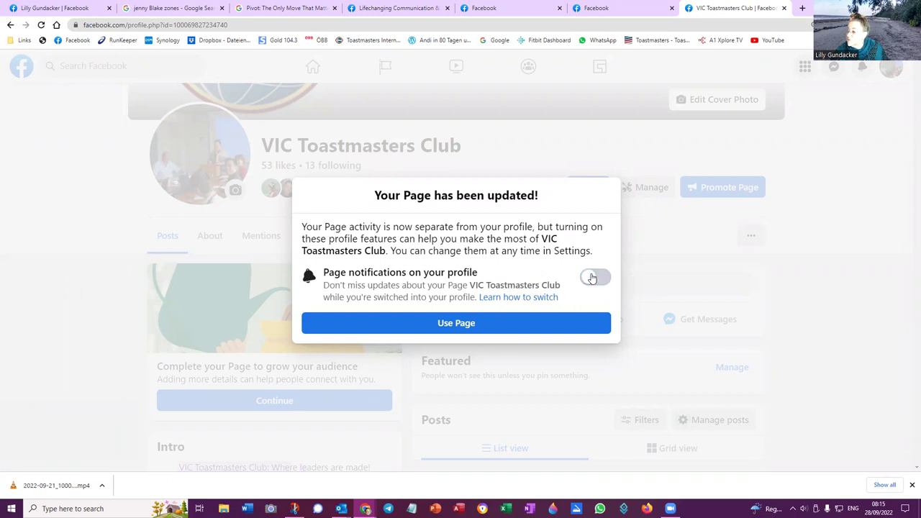
{"action": "left_click", "coordinate": [601, 278]}
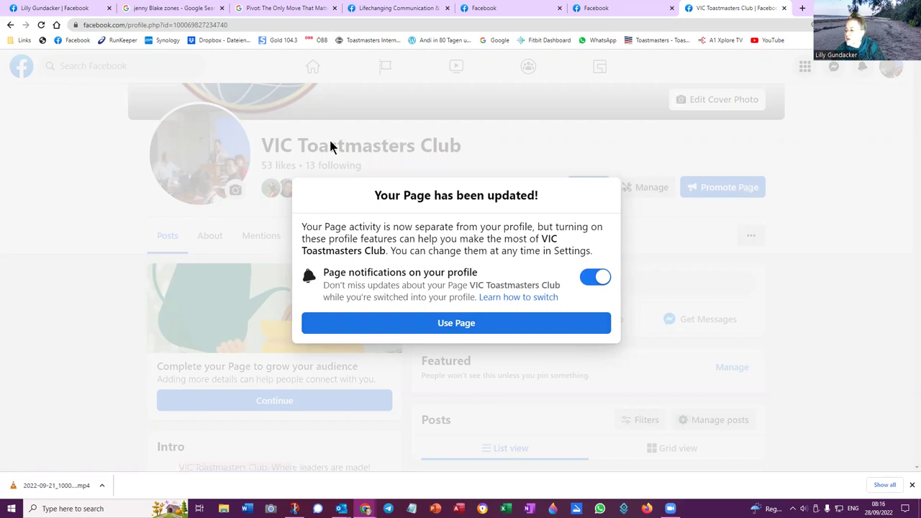
Dismiss the update notice and scroll the timeline to the 'Communicating through easySpeak for Toastmasters' post.
{"action": "left_click", "coordinate": [453, 324]}
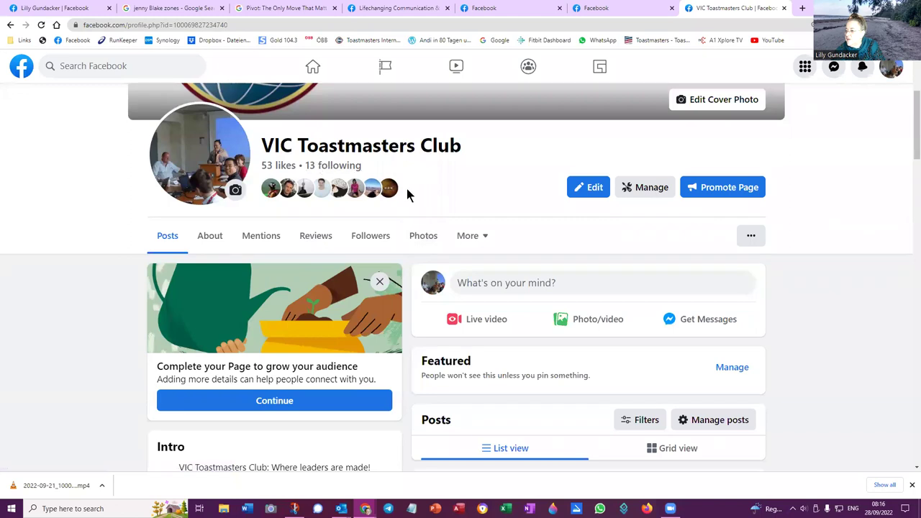
{"action": "scroll", "coordinate": [502, 253], "scroll_direction": "down", "scroll_amount": 3}
{"action": "scroll", "coordinate": [507, 253], "scroll_direction": "down", "scroll_amount": 1}
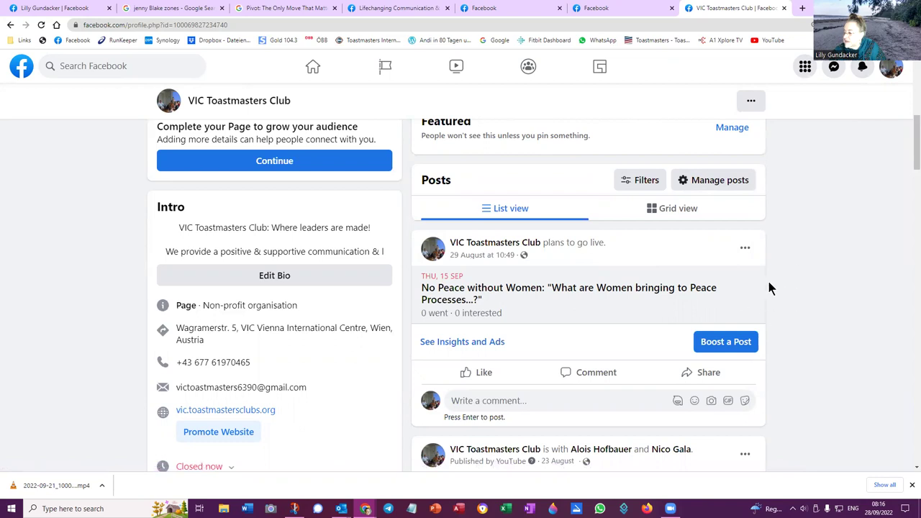
{"action": "scroll", "coordinate": [769, 287], "scroll_direction": "down", "scroll_amount": 2}
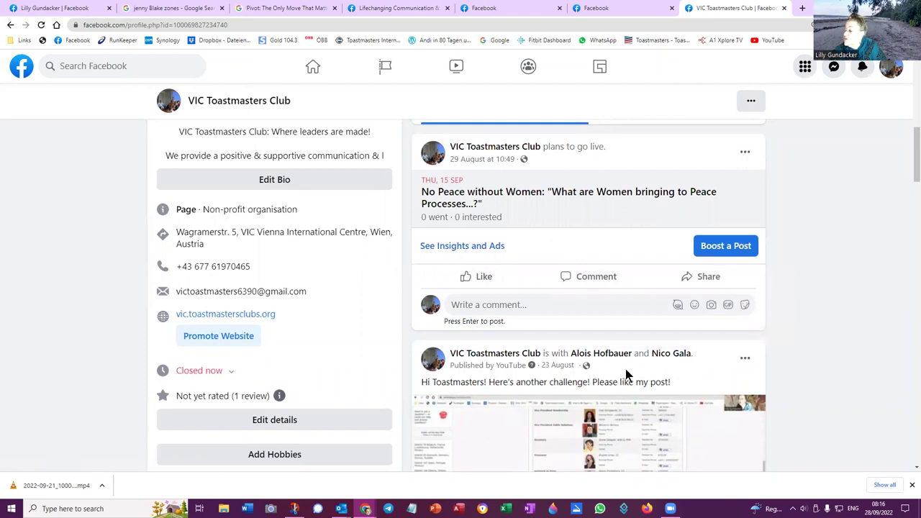
{"action": "scroll", "coordinate": [693, 382], "scroll_direction": "down", "scroll_amount": 2}
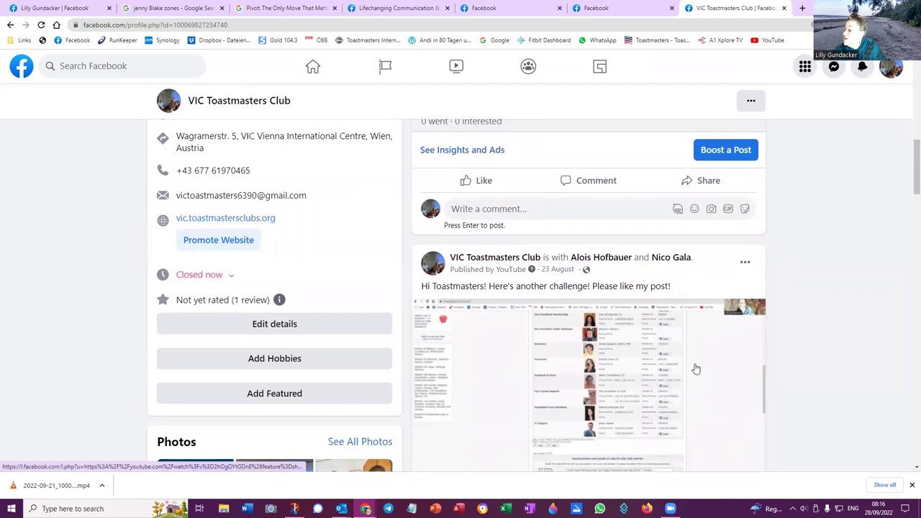
{"action": "scroll", "coordinate": [695, 365], "scroll_direction": "down", "scroll_amount": 2}
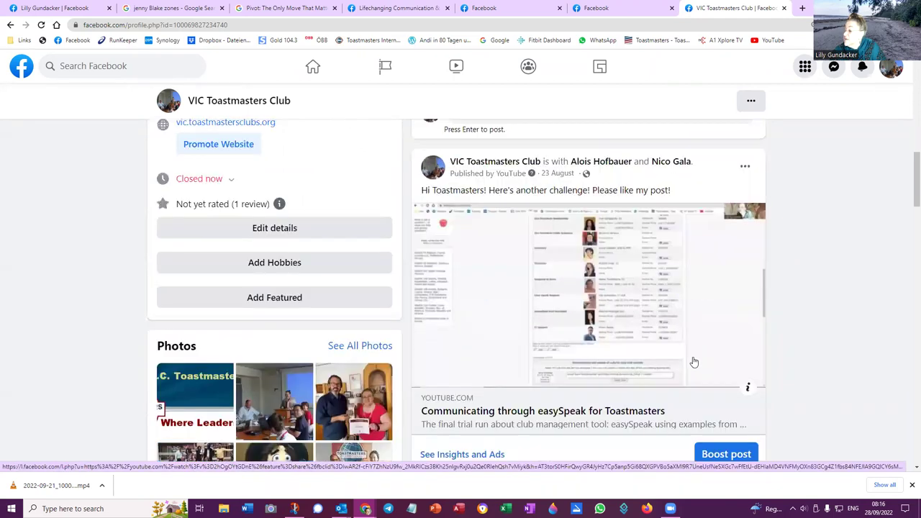
{"action": "scroll", "coordinate": [692, 362], "scroll_direction": "down", "scroll_amount": 1}
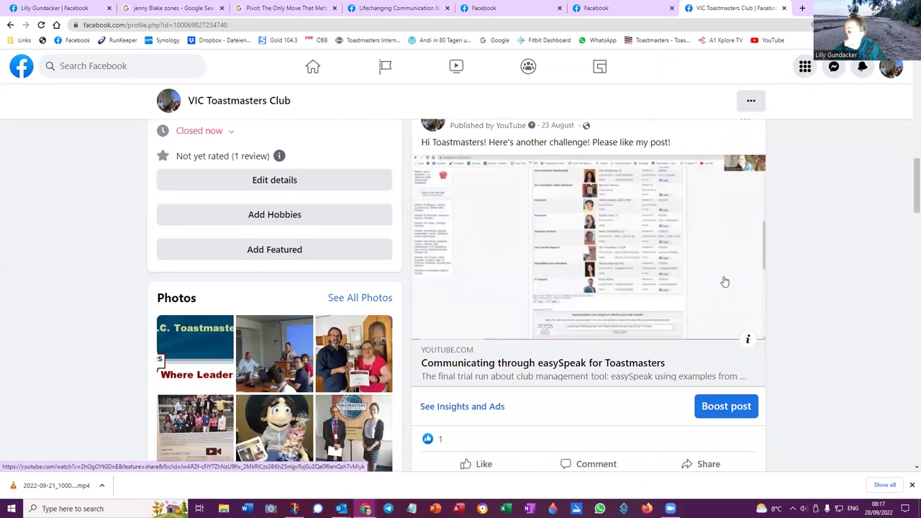
{"action": "scroll", "coordinate": [727, 281], "scroll_direction": "up", "scroll_amount": 3}
{"action": "scroll", "coordinate": [738, 309], "scroll_direction": "down", "scroll_amount": 1}
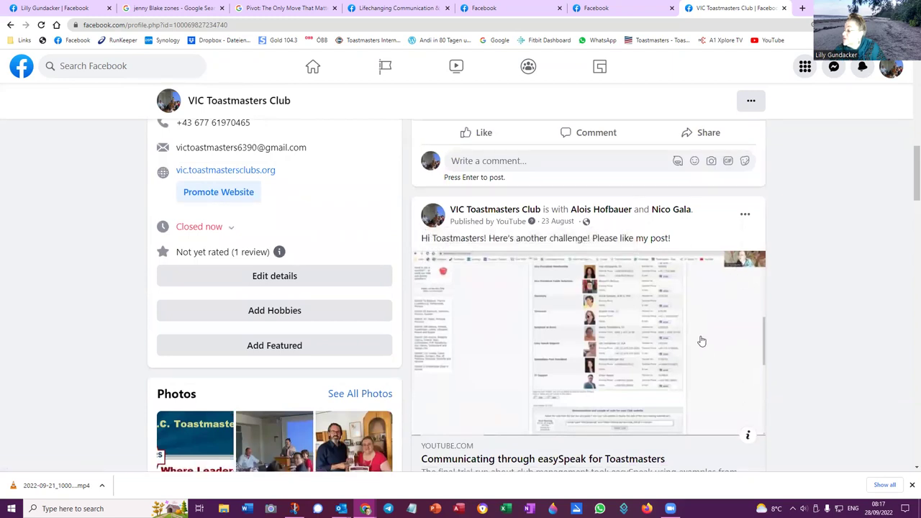
{"action": "scroll", "coordinate": [723, 350], "scroll_direction": "down", "scroll_amount": 1}
{"action": "scroll", "coordinate": [723, 350], "scroll_direction": "down", "scroll_amount": 3}
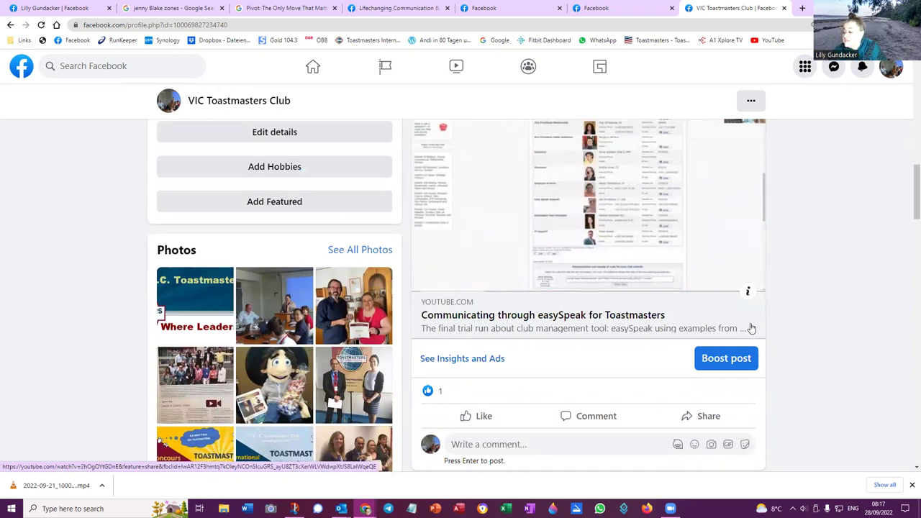
Scroll past the trophy, BREAKING NEWS and bicycle posts to the 4 May district-level post.
{"action": "scroll", "coordinate": [785, 326], "scroll_direction": "down", "scroll_amount": 3}
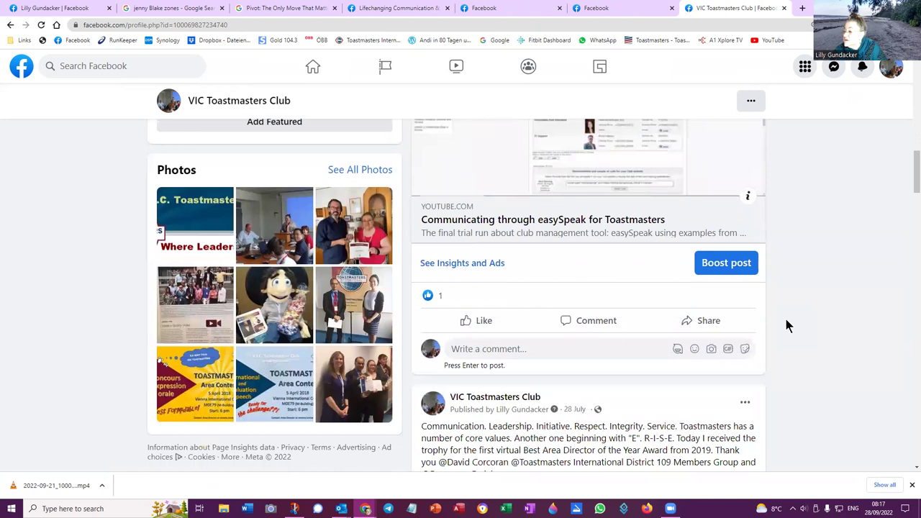
{"action": "scroll", "coordinate": [504, 327], "scroll_direction": "down", "scroll_amount": 3}
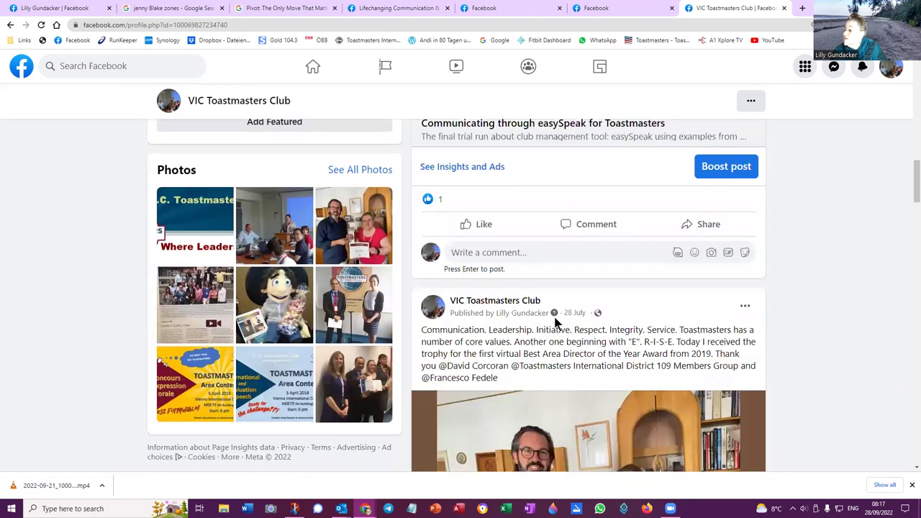
{"action": "scroll", "coordinate": [753, 327], "scroll_direction": "down", "scroll_amount": 4}
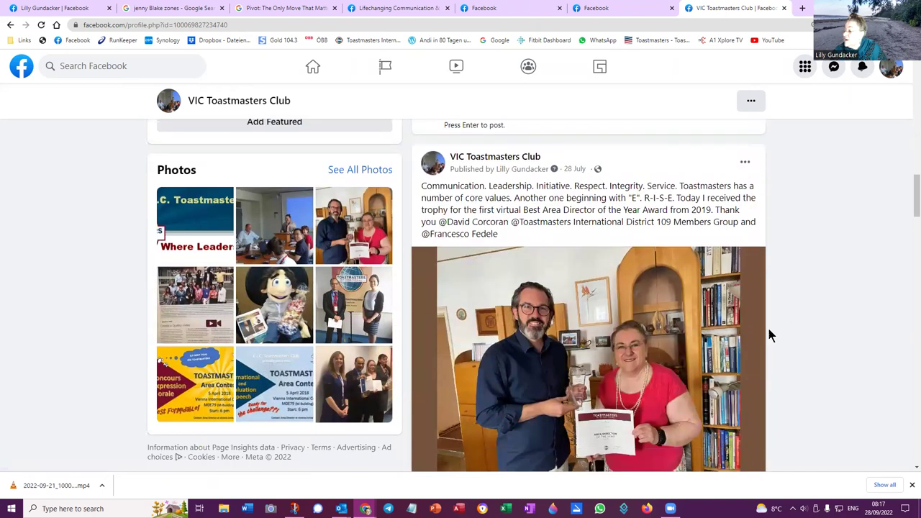
{"action": "scroll", "coordinate": [802, 318], "scroll_direction": "down", "scroll_amount": 3}
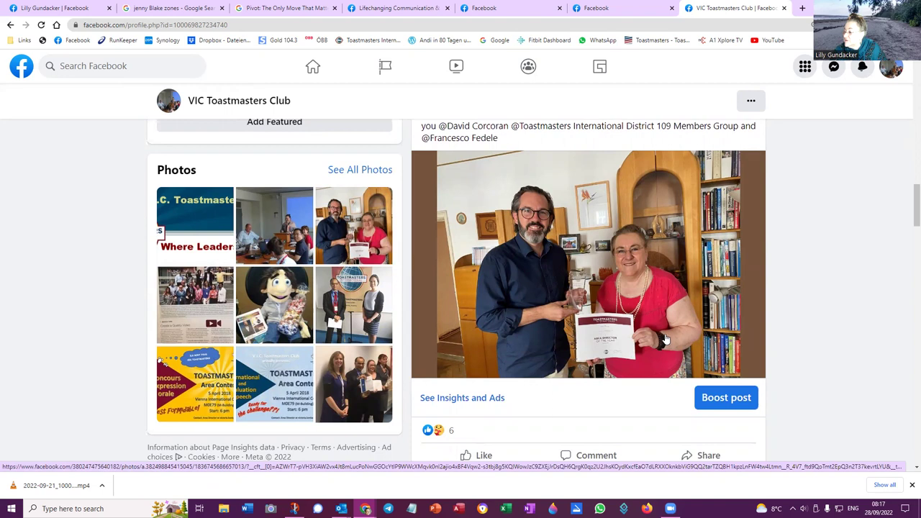
{"action": "scroll", "coordinate": [791, 309], "scroll_direction": "down", "scroll_amount": 2}
{"action": "scroll", "coordinate": [792, 310], "scroll_direction": "down", "scroll_amount": 3}
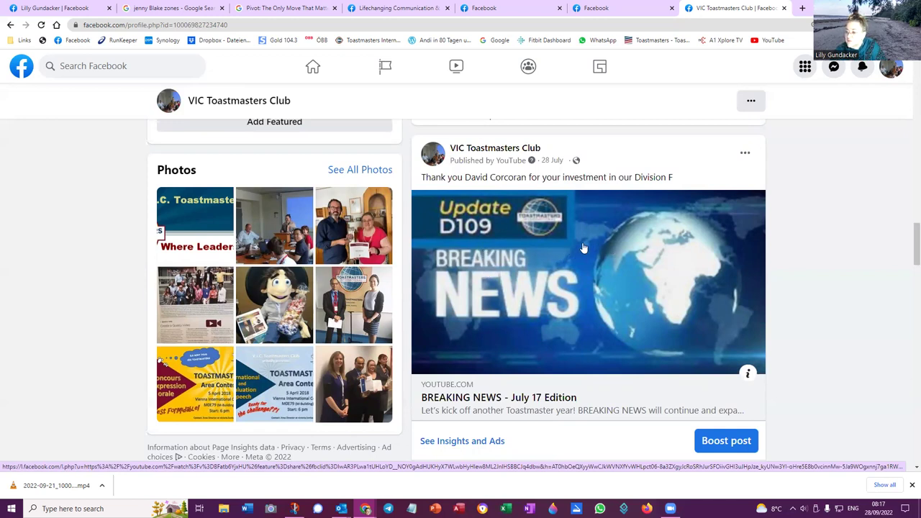
{"action": "scroll", "coordinate": [737, 283], "scroll_direction": "down", "scroll_amount": 4}
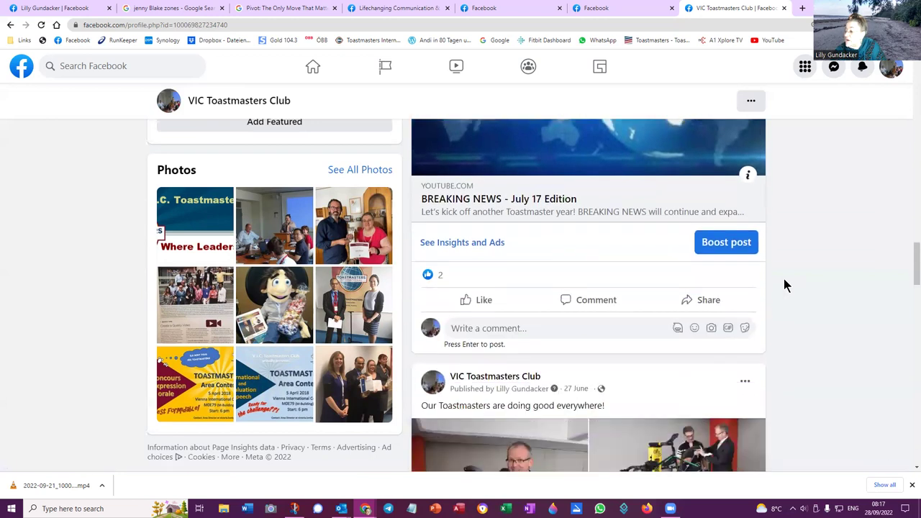
{"action": "scroll", "coordinate": [774, 285], "scroll_direction": "down", "scroll_amount": 5}
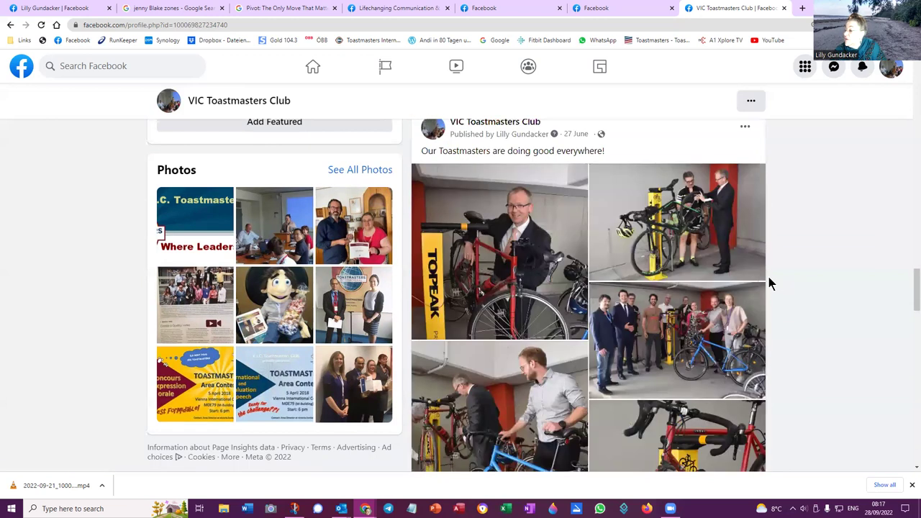
{"action": "scroll", "coordinate": [767, 285], "scroll_direction": "down", "scroll_amount": 5}
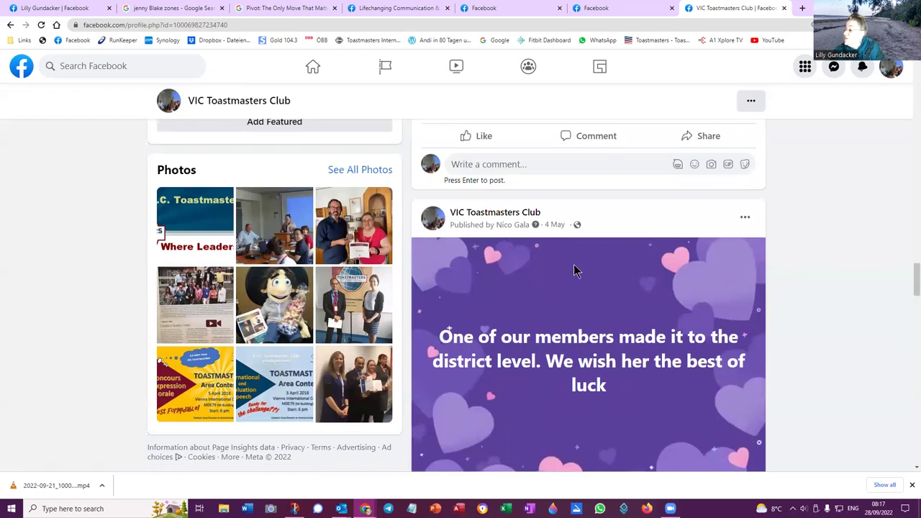
{"action": "scroll", "coordinate": [589, 284], "scroll_direction": "down", "scroll_amount": 1}
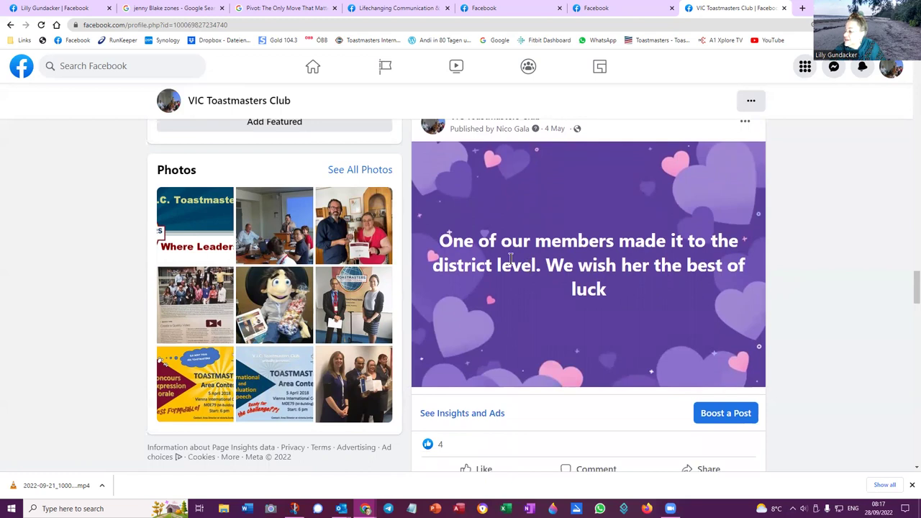
Like the purple district-level announcement post as the club.
{"action": "scroll", "coordinate": [524, 274], "scroll_direction": "down", "scroll_amount": 1}
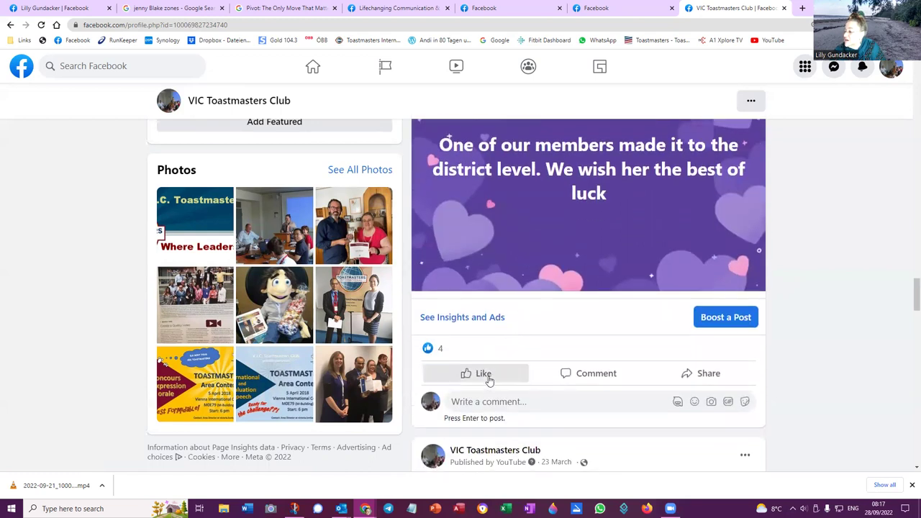
{"action": "left_click", "coordinate": [495, 374]}
{"action": "scroll", "coordinate": [547, 302], "scroll_direction": "down", "scroll_amount": 3}
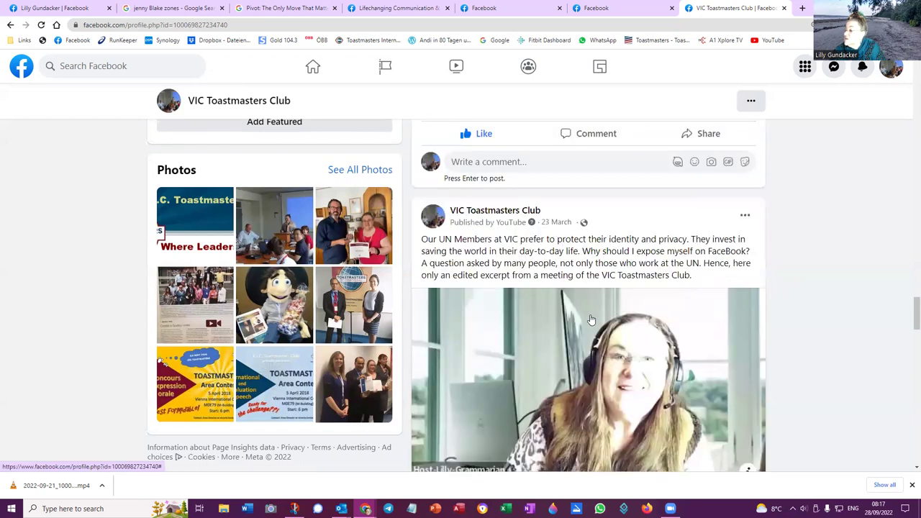
{"action": "scroll", "coordinate": [558, 248], "scroll_direction": "down", "scroll_amount": 2}
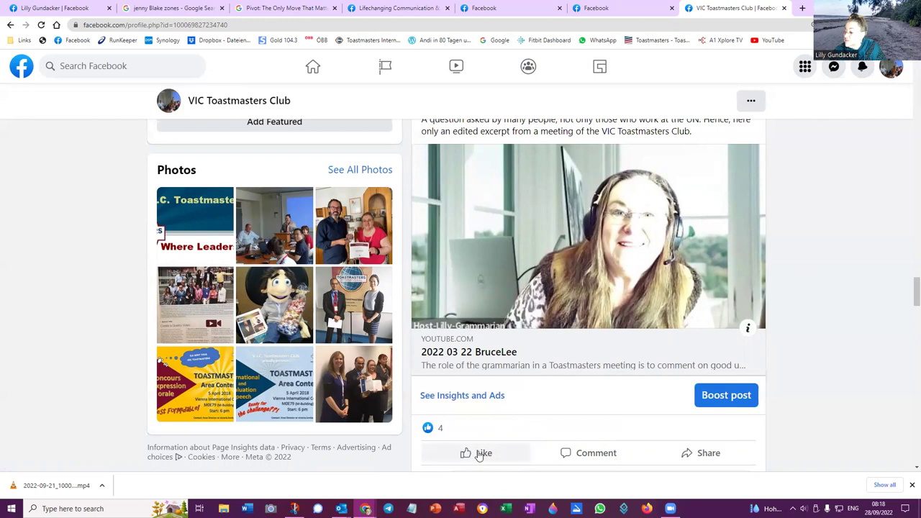
Scroll on past the 2022 03 22 video post to the 'How to NOT Forget Your Notes' video.
{"action": "scroll", "coordinate": [580, 263], "scroll_direction": "up", "scroll_amount": 2}
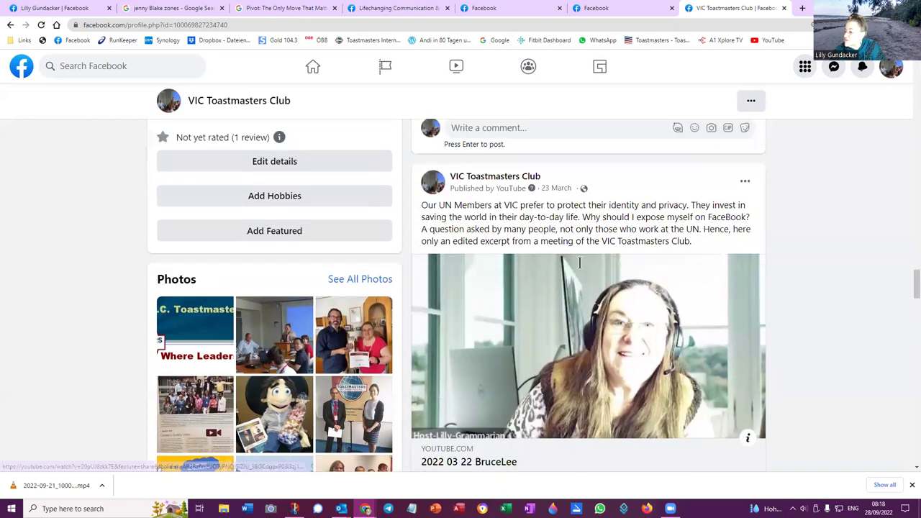
{"action": "scroll", "coordinate": [480, 220], "scroll_direction": "up", "scroll_amount": 1}
{"action": "scroll", "coordinate": [487, 234], "scroll_direction": "down", "scroll_amount": 3}
{"action": "scroll", "coordinate": [542, 441], "scroll_direction": "down", "scroll_amount": 4}
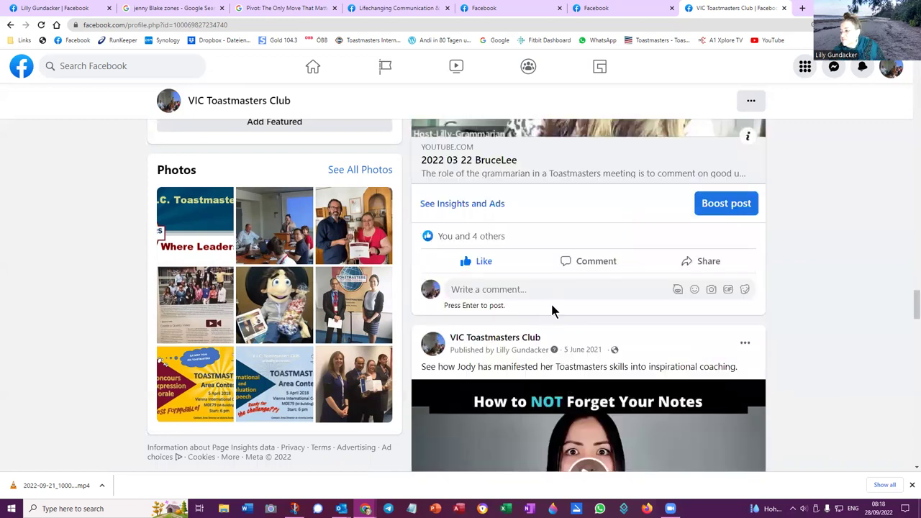
{"action": "scroll", "coordinate": [550, 301], "scroll_direction": "down", "scroll_amount": 3}
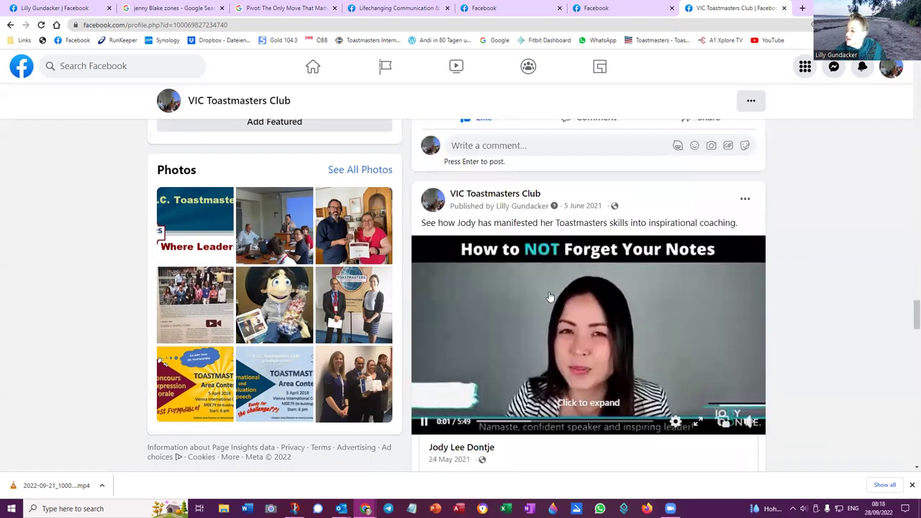
{"action": "scroll", "coordinate": [649, 215], "scroll_direction": "up", "scroll_amount": 3}
{"action": "scroll", "coordinate": [510, 343], "scroll_direction": "up", "scroll_amount": 1}
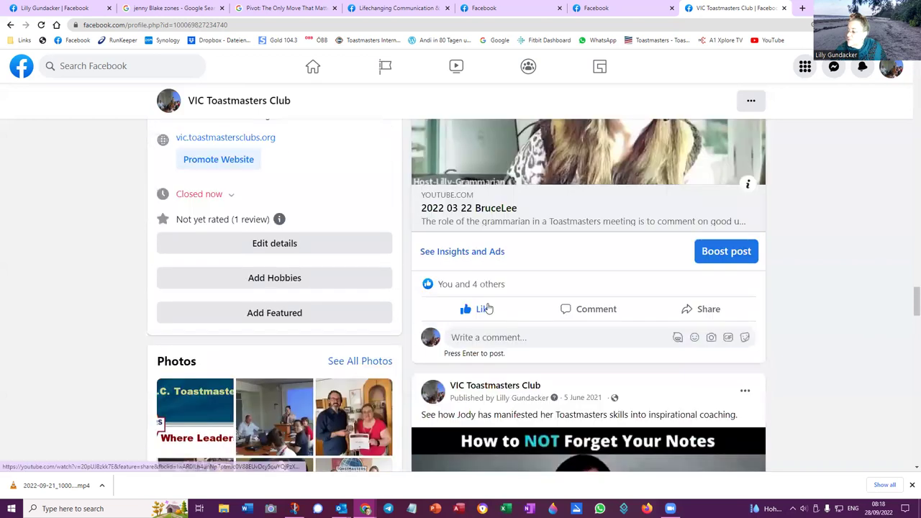
{"action": "mouse_move", "coordinate": [481, 310]}
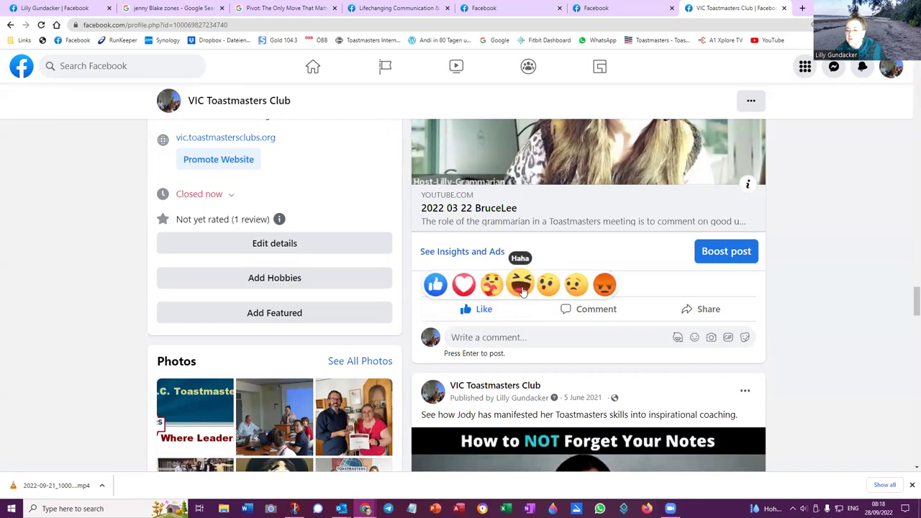
{"action": "scroll", "coordinate": [624, 291], "scroll_direction": "down", "scroll_amount": 3}
{"action": "scroll", "coordinate": [624, 292], "scroll_direction": "down", "scroll_amount": 1}
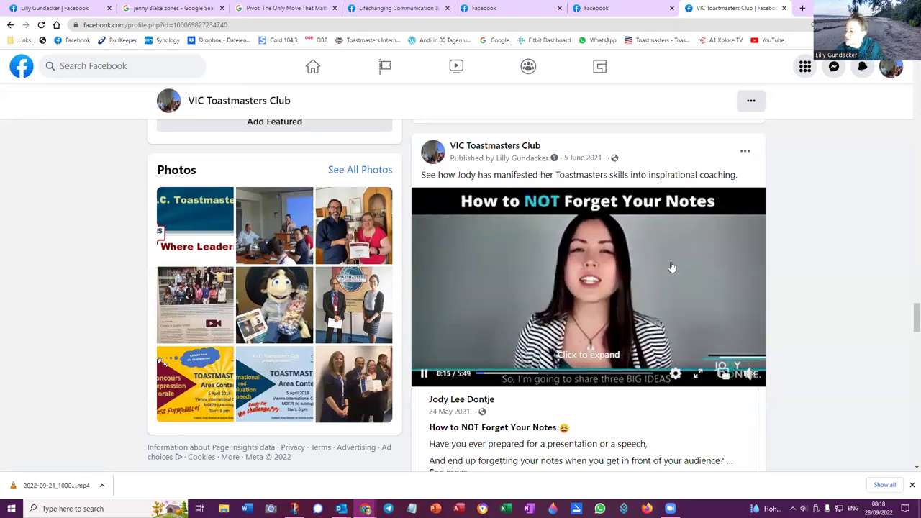
Scroll past the President Distinguished Clubs and District 109 posts to the 22 April 2020 Malta live-stream post.
{"action": "scroll", "coordinate": [672, 267], "scroll_direction": "down", "scroll_amount": 2}
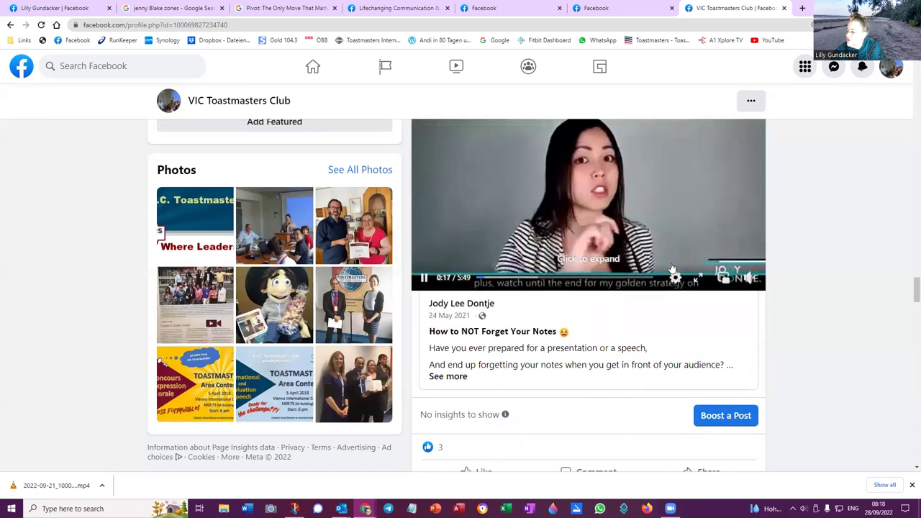
{"action": "scroll", "coordinate": [672, 267], "scroll_direction": "up", "scroll_amount": 1}
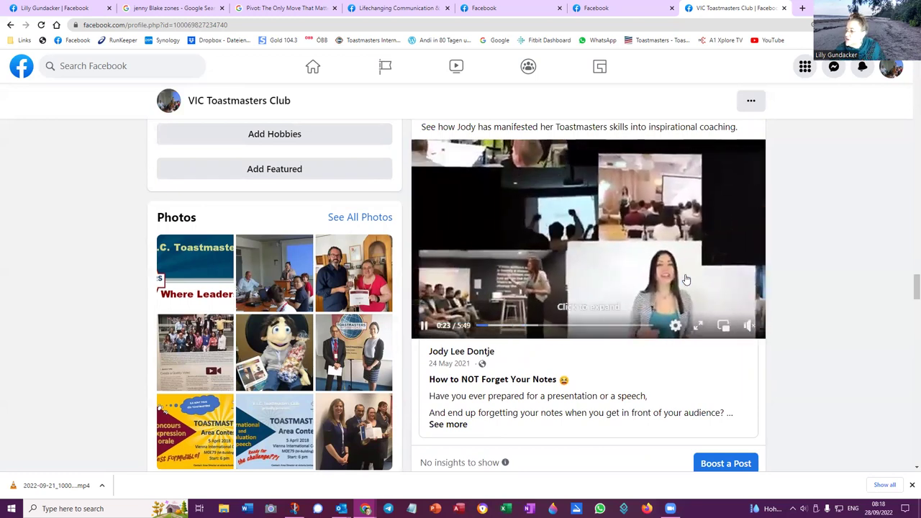
{"action": "scroll", "coordinate": [686, 280], "scroll_direction": "up", "scroll_amount": 1}
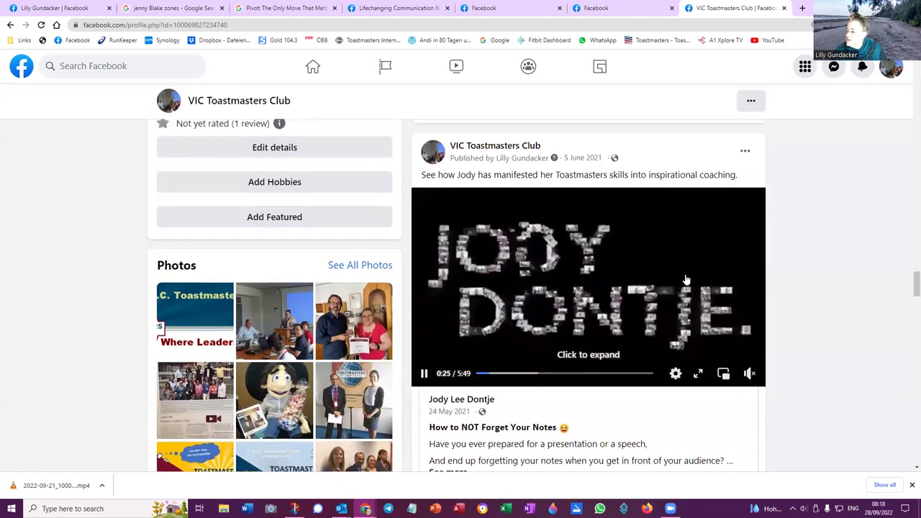
{"action": "scroll", "coordinate": [686, 280], "scroll_direction": "down", "scroll_amount": 2}
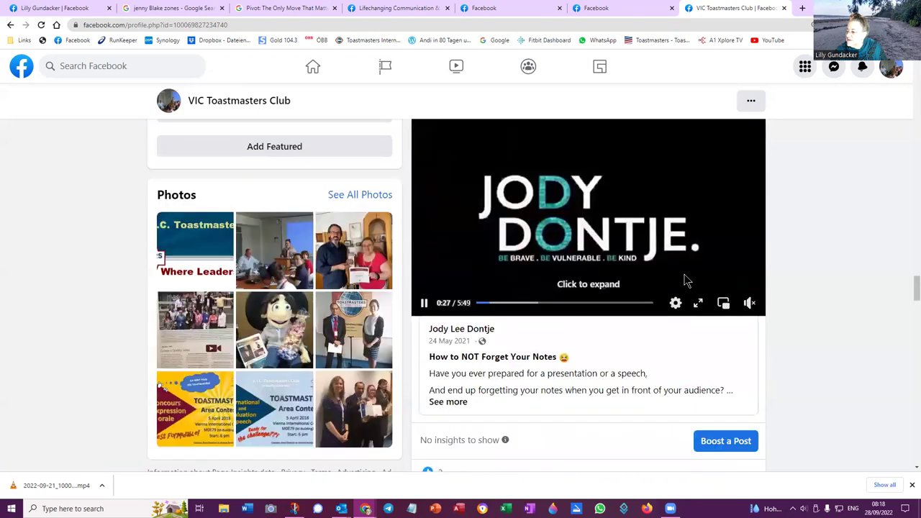
{"action": "scroll", "coordinate": [685, 280], "scroll_direction": "down", "scroll_amount": 10}
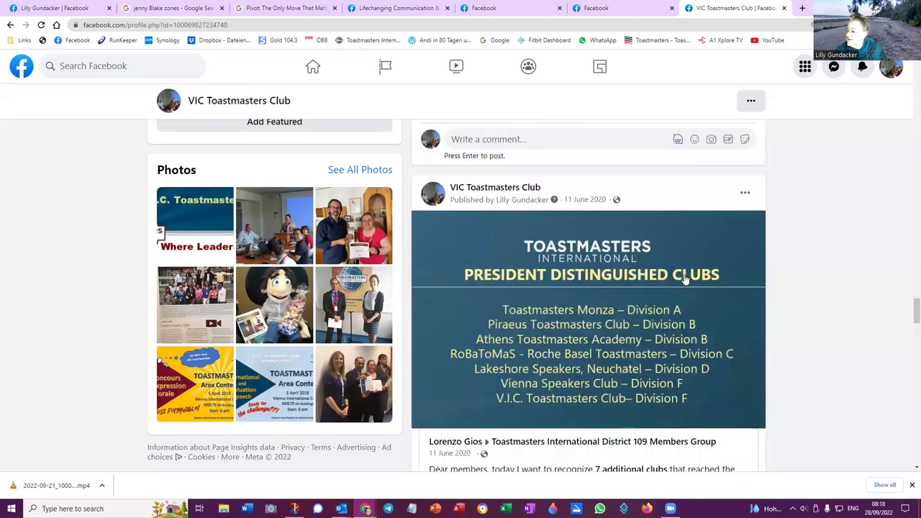
{"action": "scroll", "coordinate": [686, 281], "scroll_direction": "down", "scroll_amount": 2}
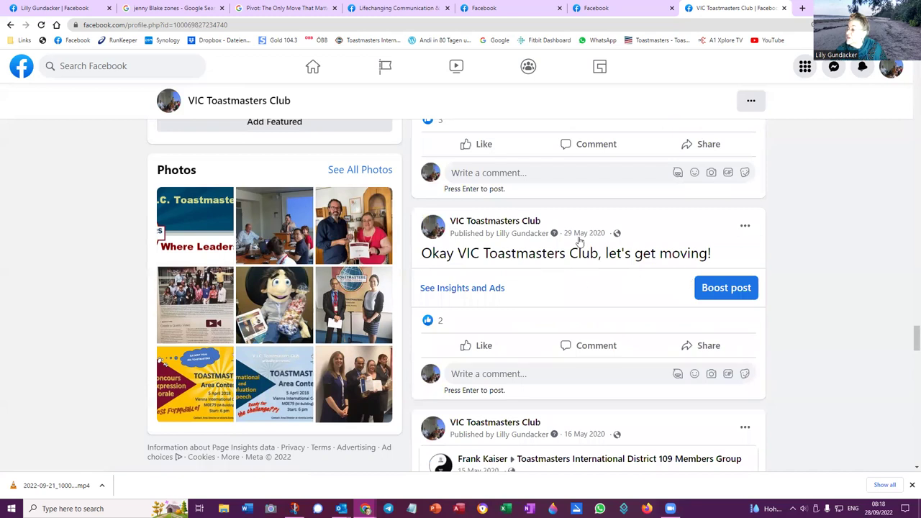
{"action": "scroll", "coordinate": [583, 239], "scroll_direction": "down", "scroll_amount": 1}
{"action": "scroll", "coordinate": [584, 239], "scroll_direction": "down", "scroll_amount": 6}
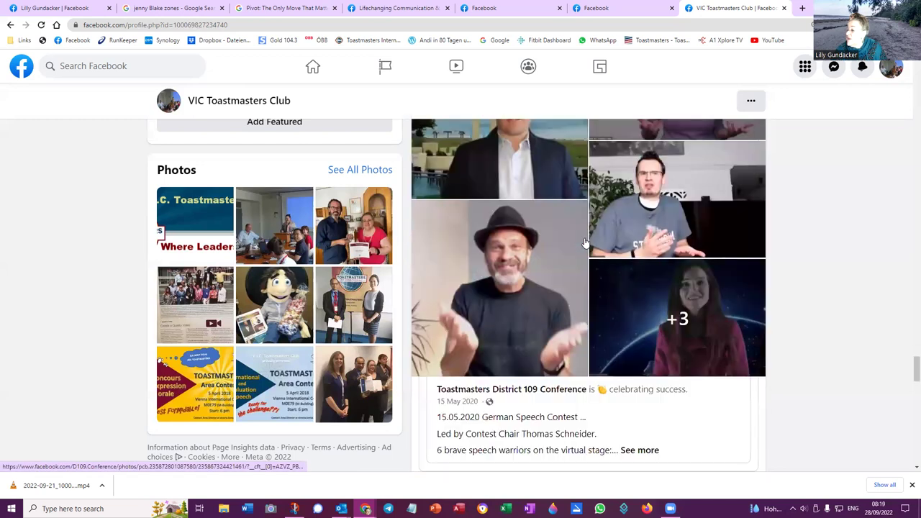
{"action": "scroll", "coordinate": [584, 242], "scroll_direction": "down", "scroll_amount": 6}
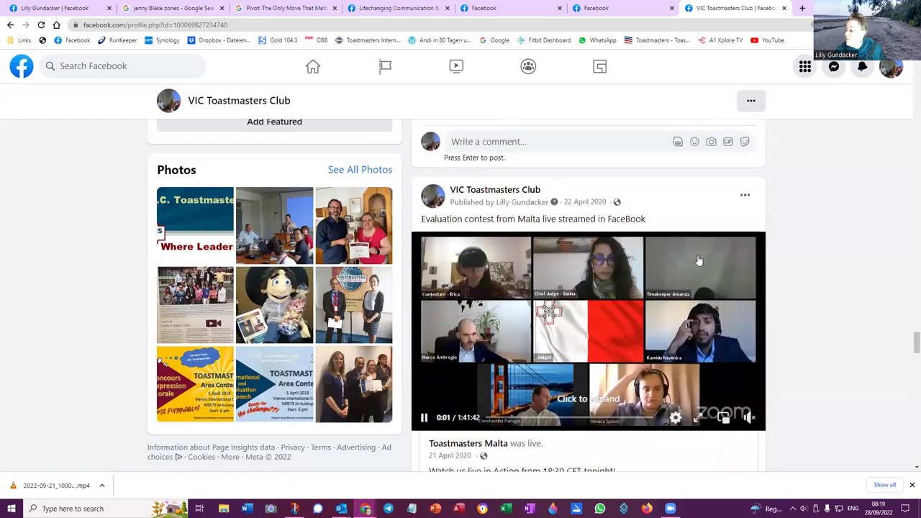
{"action": "scroll", "coordinate": [698, 260], "scroll_direction": "down", "scroll_amount": 7}
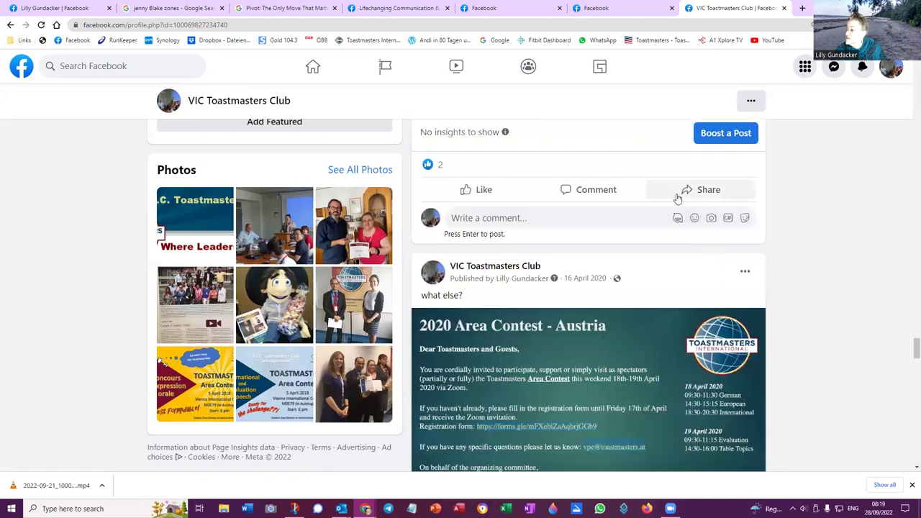
{"action": "scroll", "coordinate": [677, 199], "scroll_direction": "up", "scroll_amount": 9}
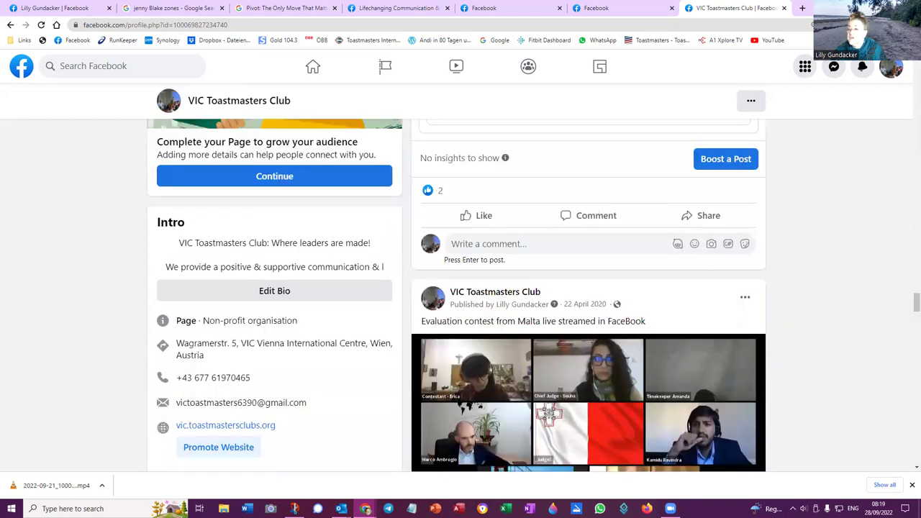